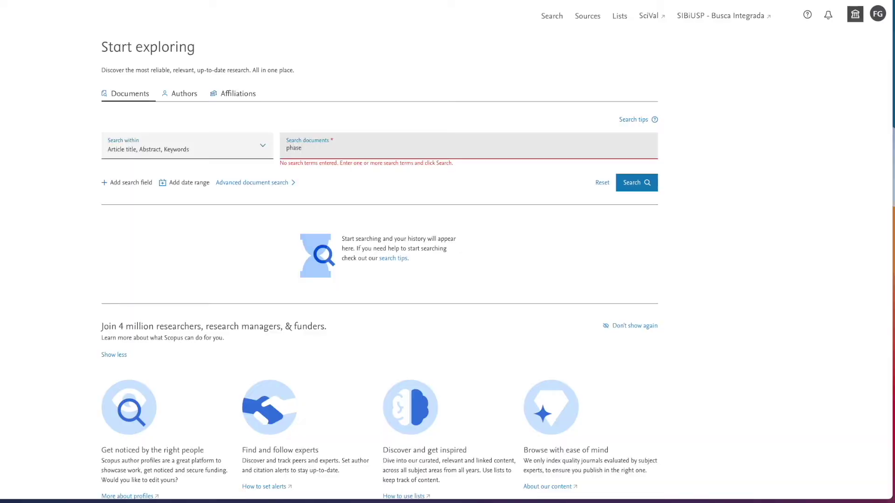
Search documents for "phaseolus vulgaris vitamin" and export all results as a CSV with abstracts and author keywords, allowing the download.
type("olus vulgaris vitamin")
left_click(628, 185)
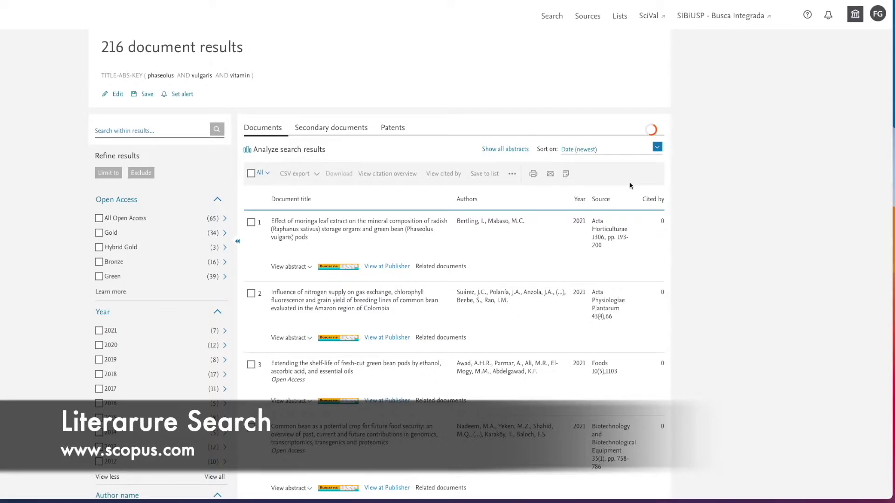
left_click(251, 173)
left_click(316, 173)
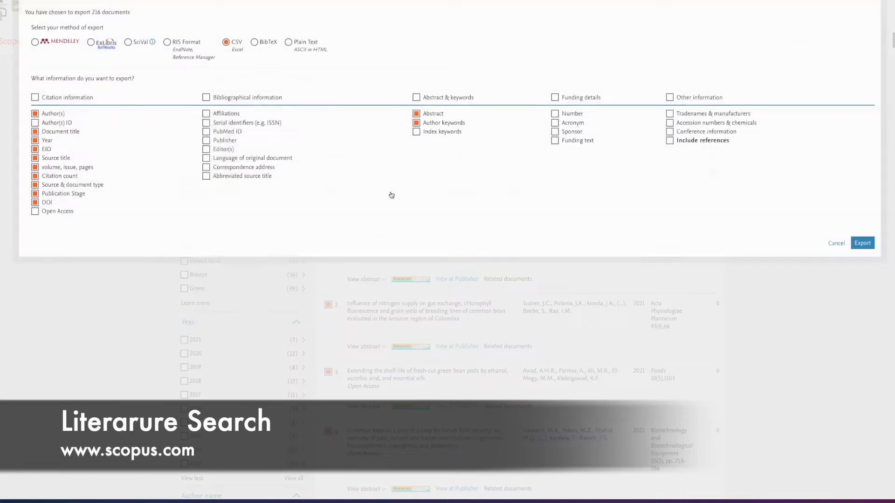
left_click(862, 273)
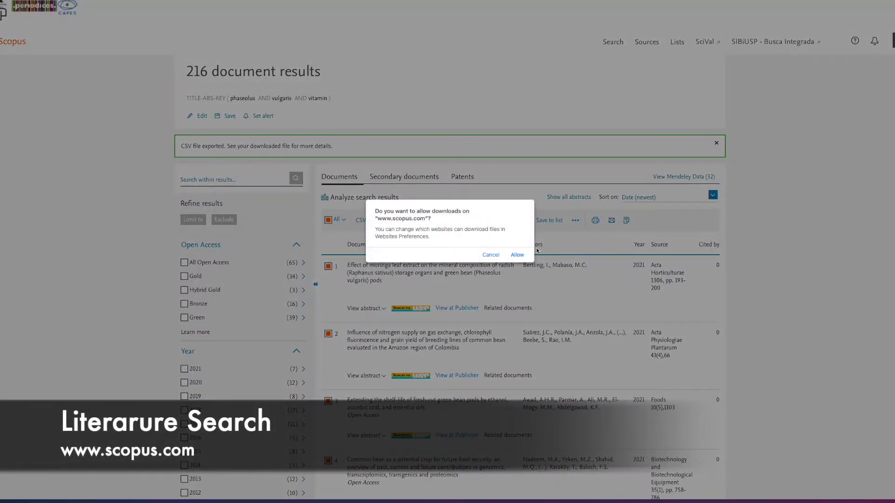
left_click(518, 255)
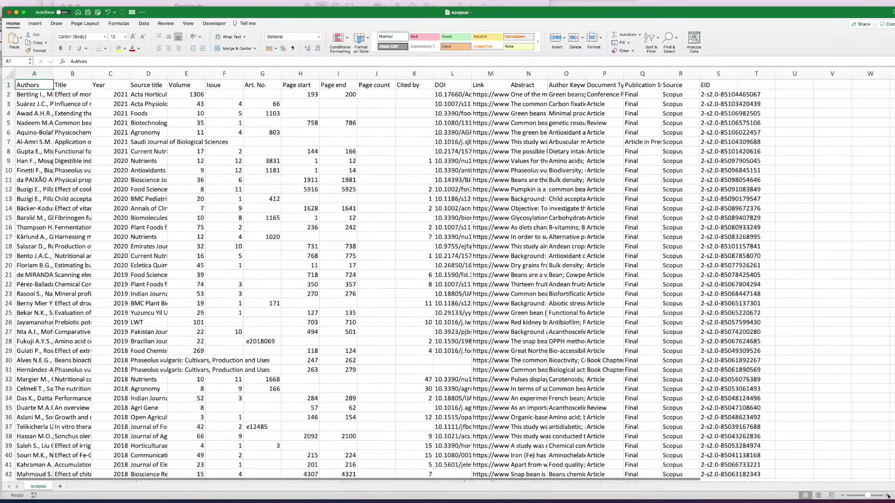
Look over the exported scopus file in Excel and the full search query in row 1 of the Pulses workbook's Phaseolus vulgaris sheet.
left_click(887, 497)
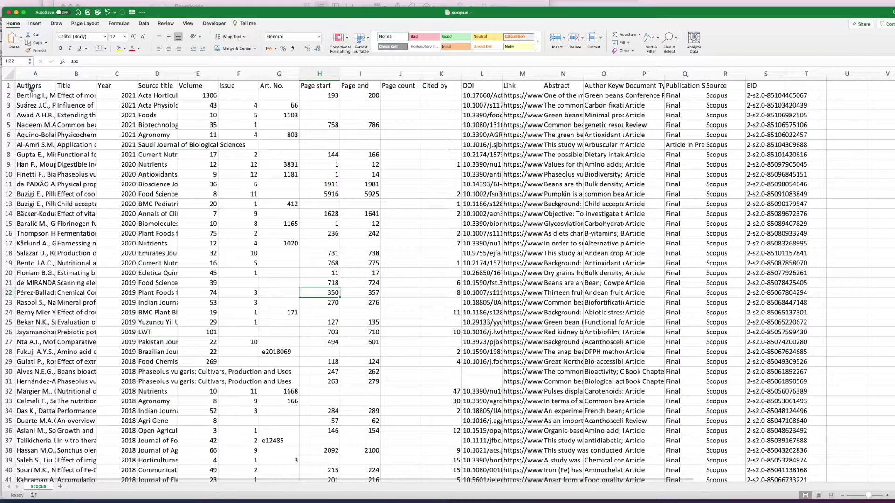
left_click(378, 71)
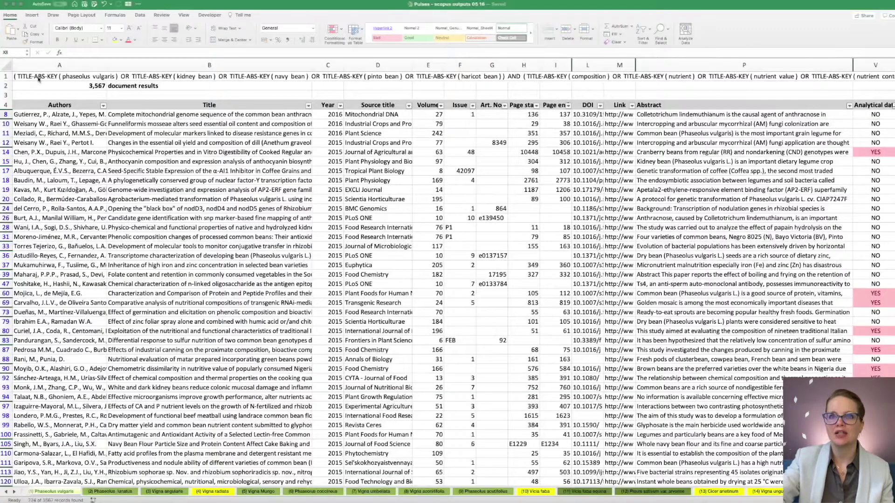
left_click(39, 79)
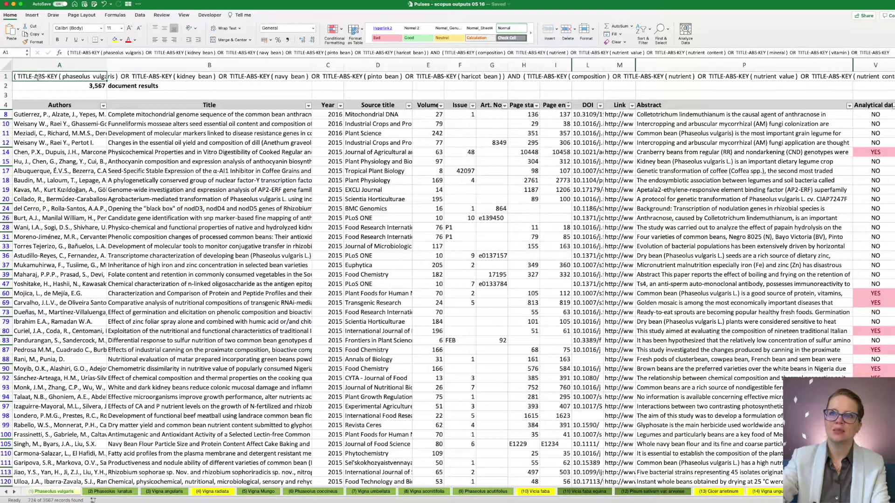
left_click(5, 76)
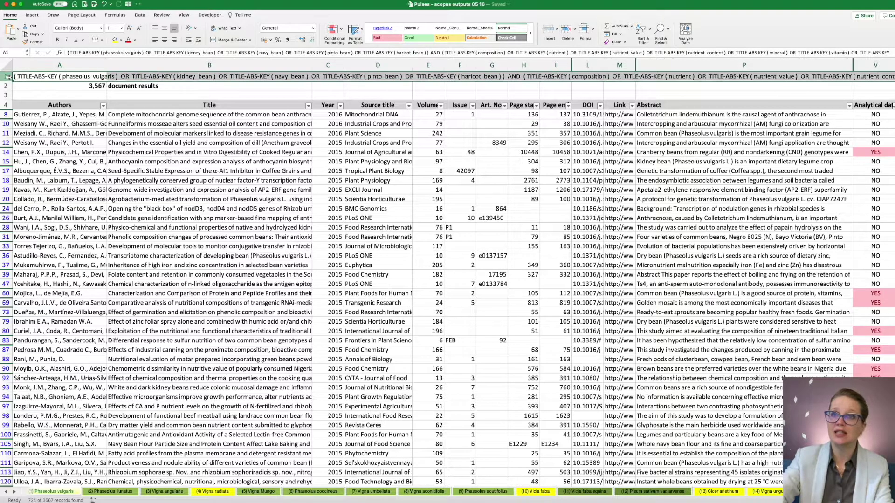
left_click(33, 78)
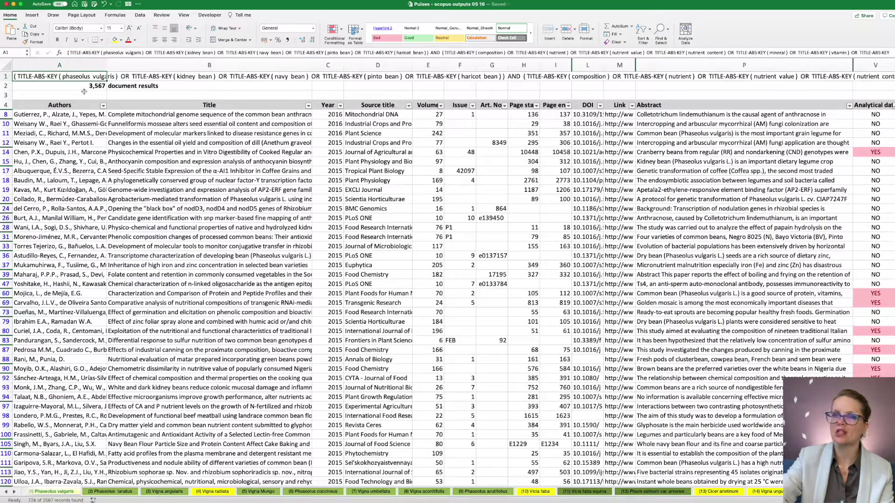
Examine the bibliographic columns of the Phaseolus vulgaris sheet, from Authors and Title through to Abstract.
left_click(73, 104)
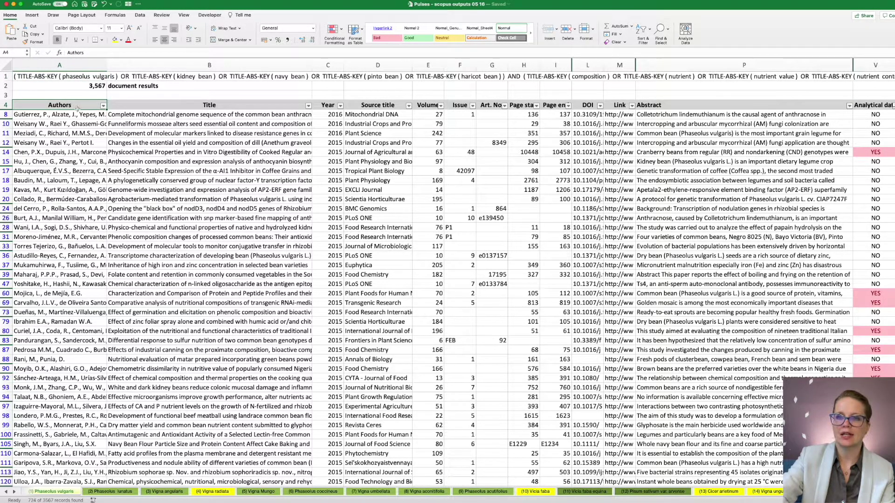
left_click(137, 104)
scroll(513, 154, "right", 2)
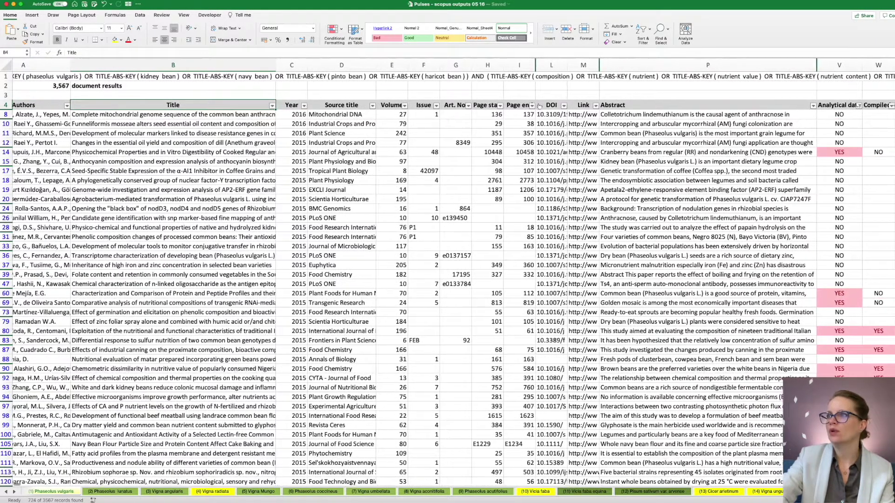
left_click(626, 104)
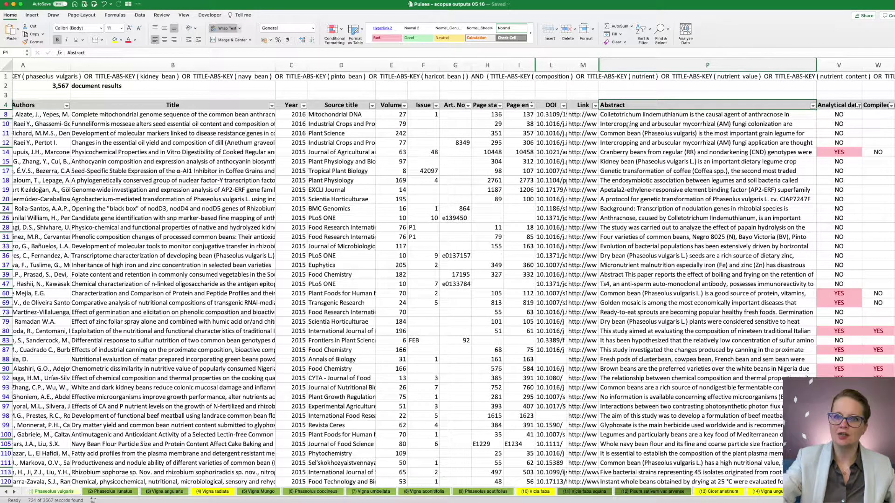
scroll(629, 125, "right", 5)
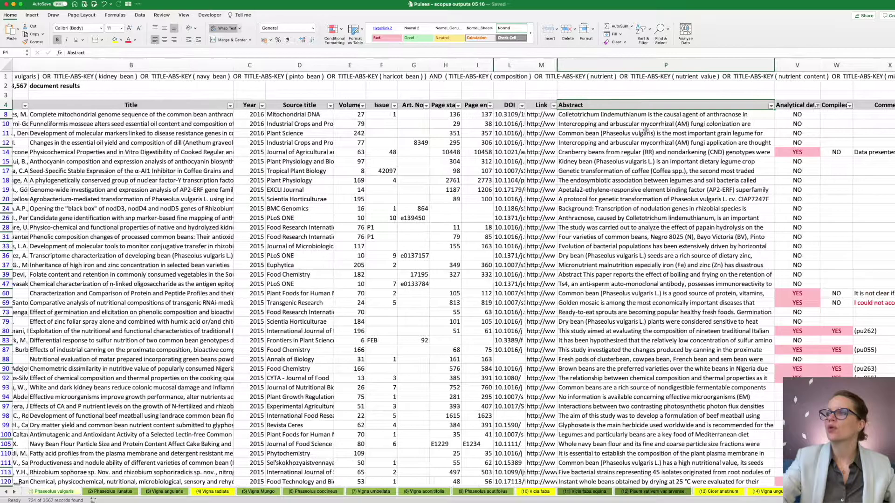
scroll(645, 130, "right", 1)
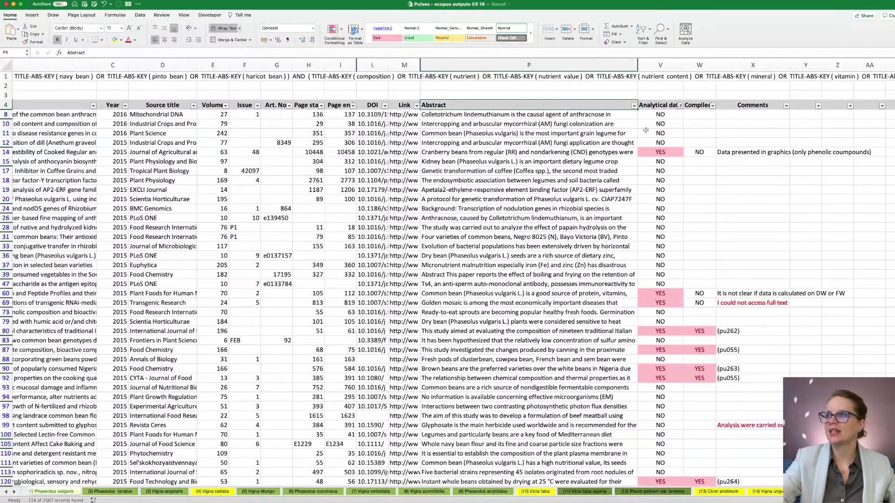
Highlight the Analytical data, Compiled and Comments columns and widen the Analytical data column to fit its heading.
left_click(667, 63)
left_click_drag(667, 62, 787, 65)
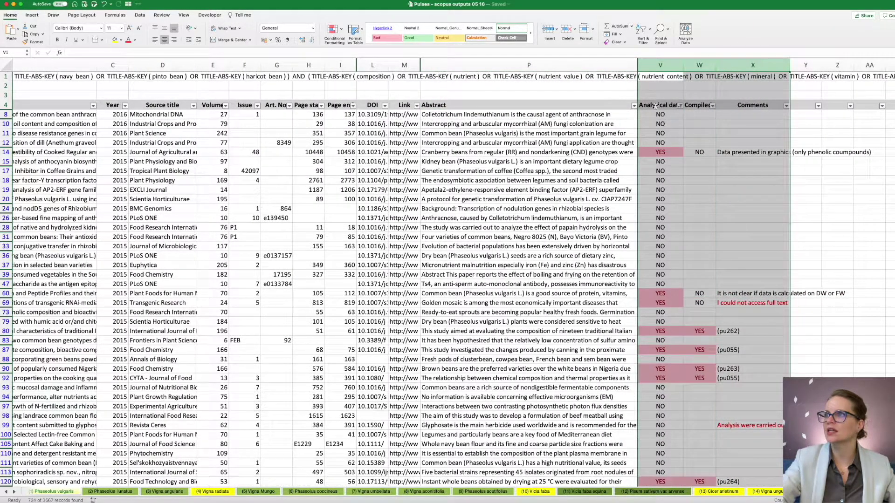
left_click(658, 105)
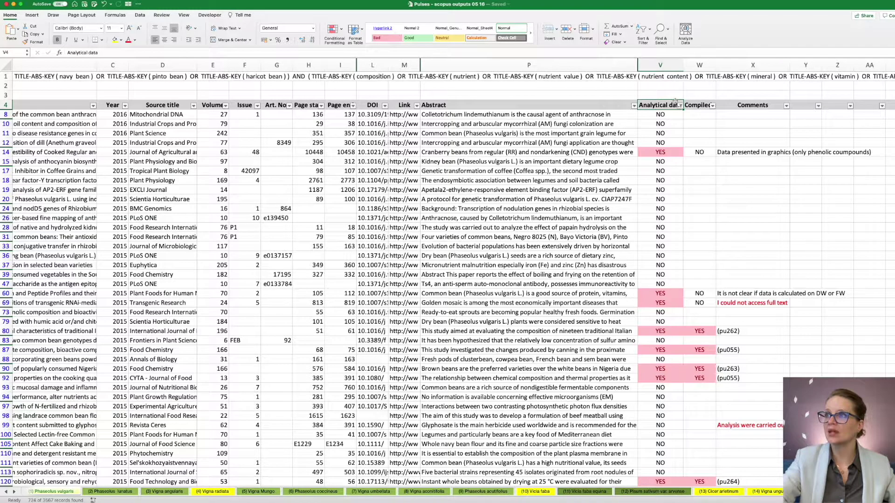
left_click_drag(682, 66, 688, 66)
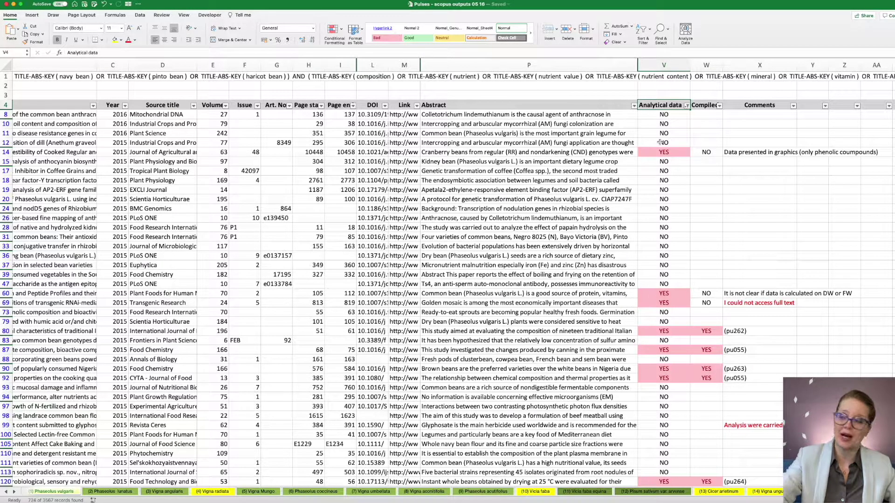
Compare the abstracts with the NO and YES classifications in the Analytical data column.
key("ctrl+Home")
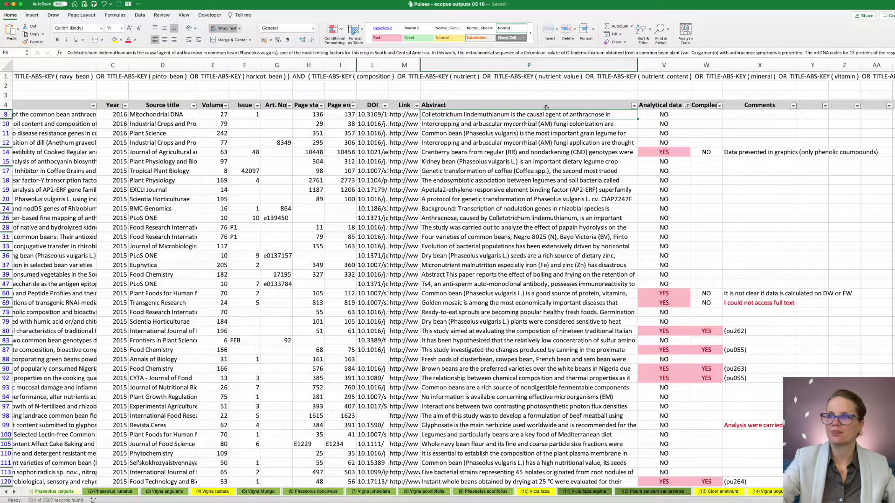
left_click_drag(651, 114, 642, 142)
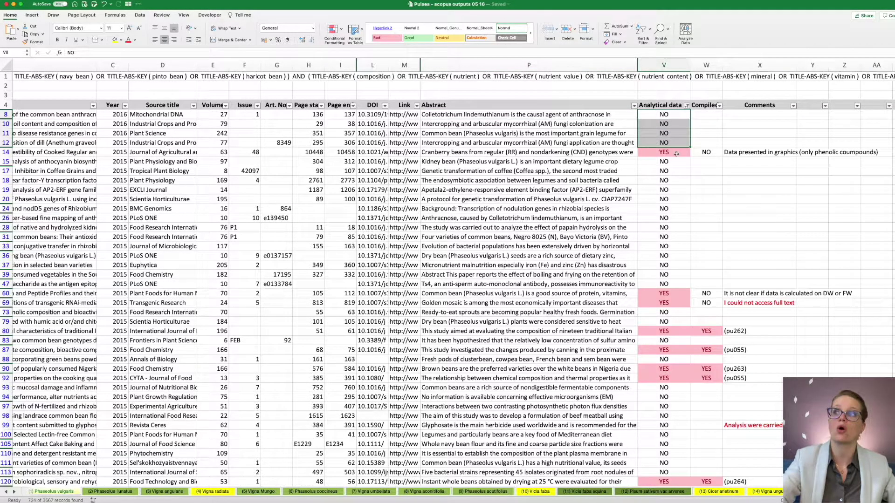
left_click_drag(673, 163, 673, 281)
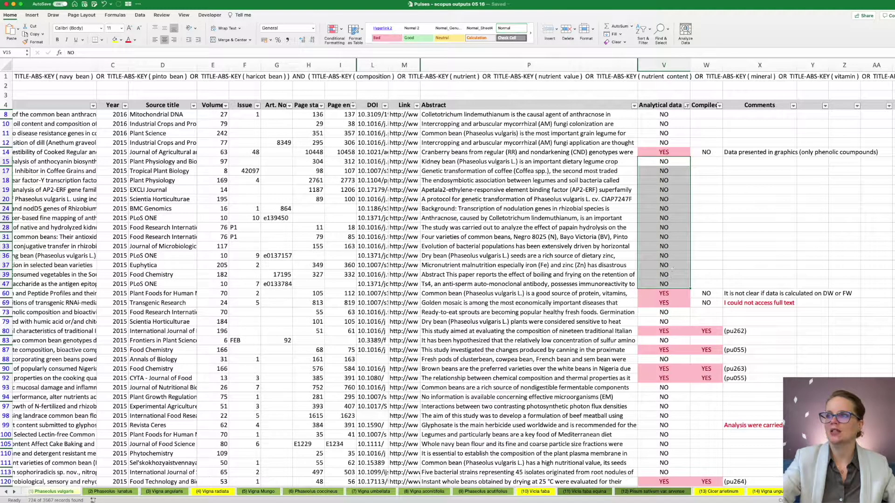
left_click(672, 149)
scroll(656, 212, "down", 2)
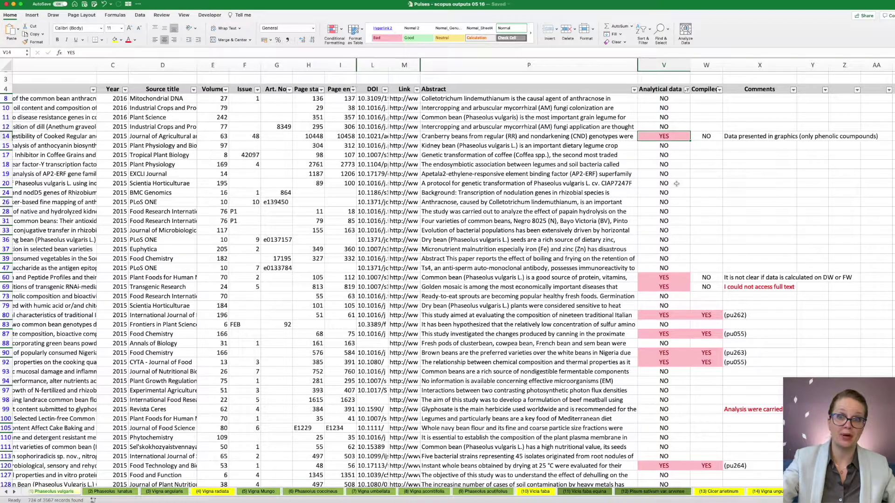
scroll(659, 242, "down", 4)
scroll(659, 247, "up", 4)
Filter the Analytical data column to show only the YES records.
left_click(687, 106)
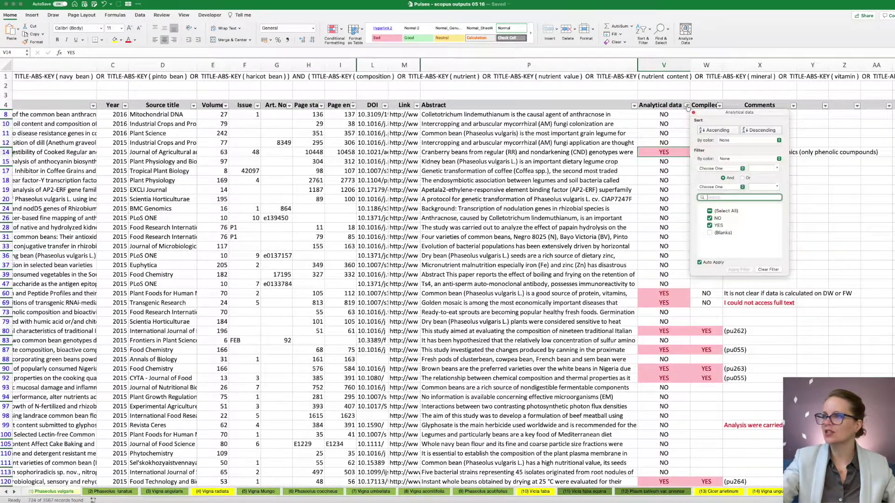
left_click(709, 218)
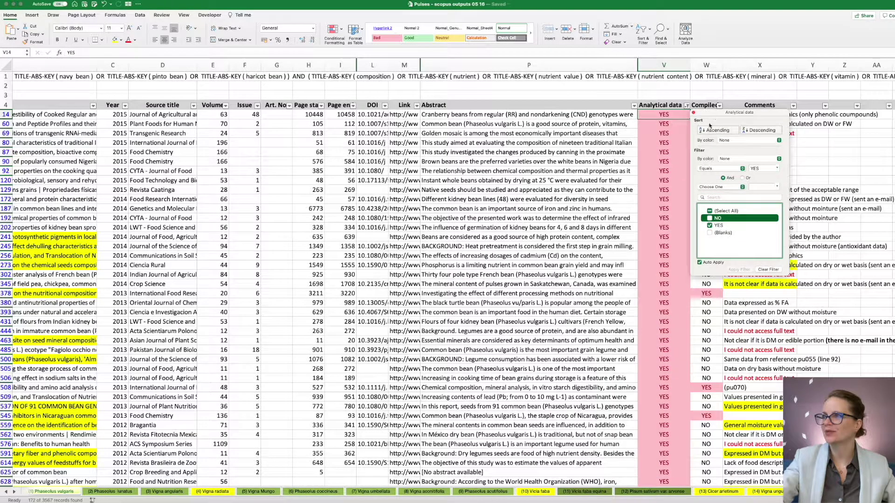
left_click(694, 112)
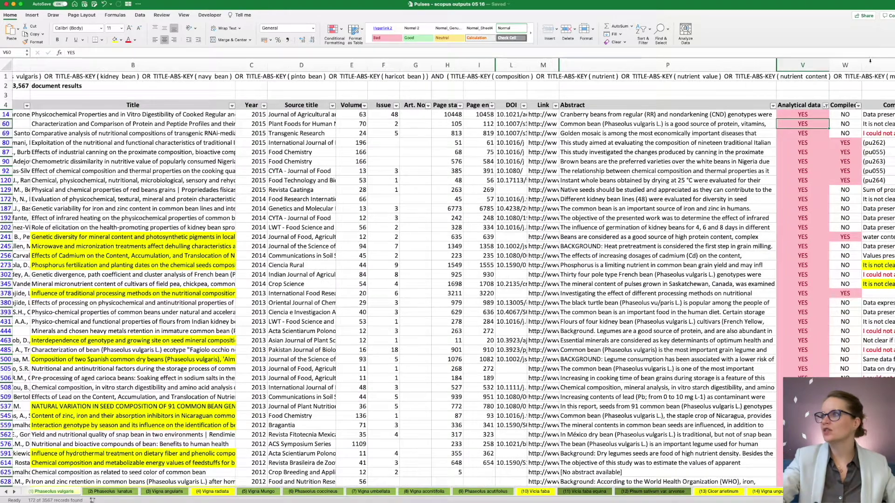
Examine the Compiled column's entries and the matching reasons in the Comments column for the filtered records.
left_click(847, 65)
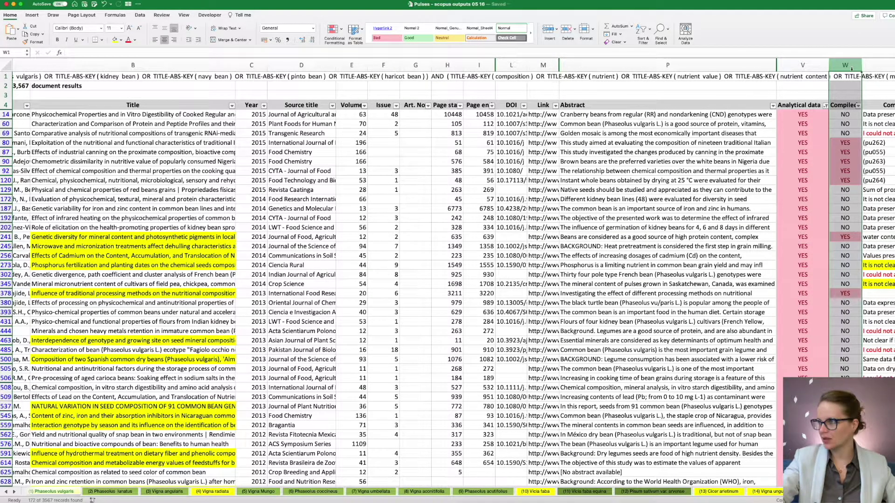
left_click(845, 114)
left_click(843, 124)
scroll(843, 123, "right", 3)
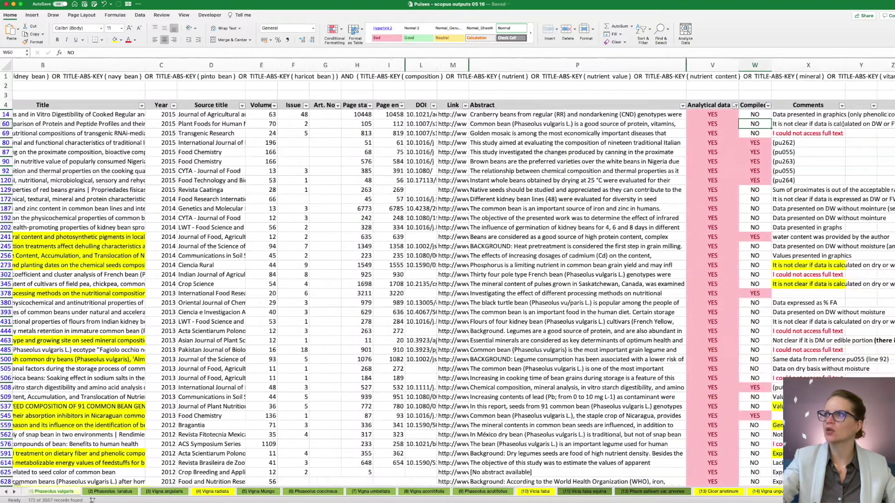
left_click(808, 105)
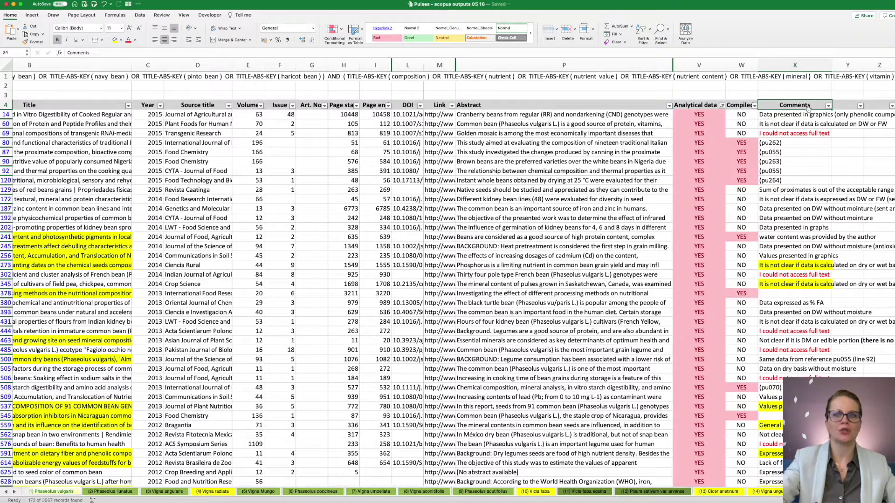
Review the filtered article list and inspect the reference code of the first compiled record in the Comments column, leaving the cell unedited.
scroll(808, 109, "left", 5)
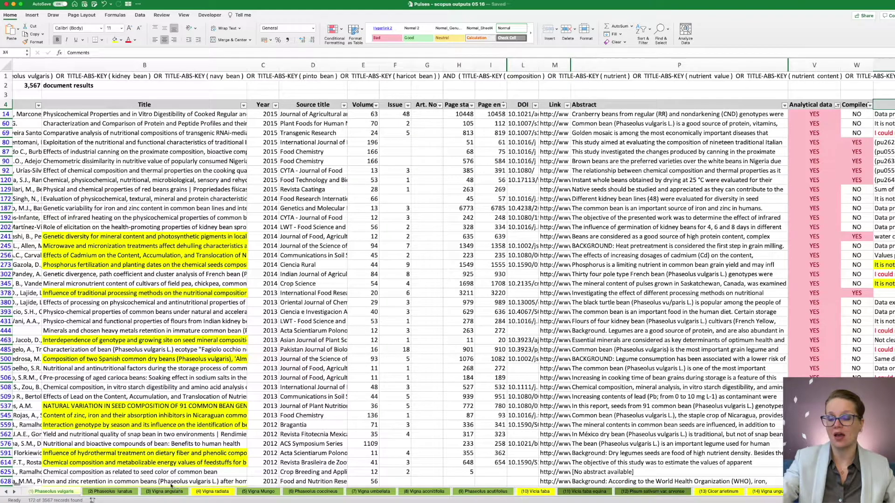
scroll(303, 490, "left", 2)
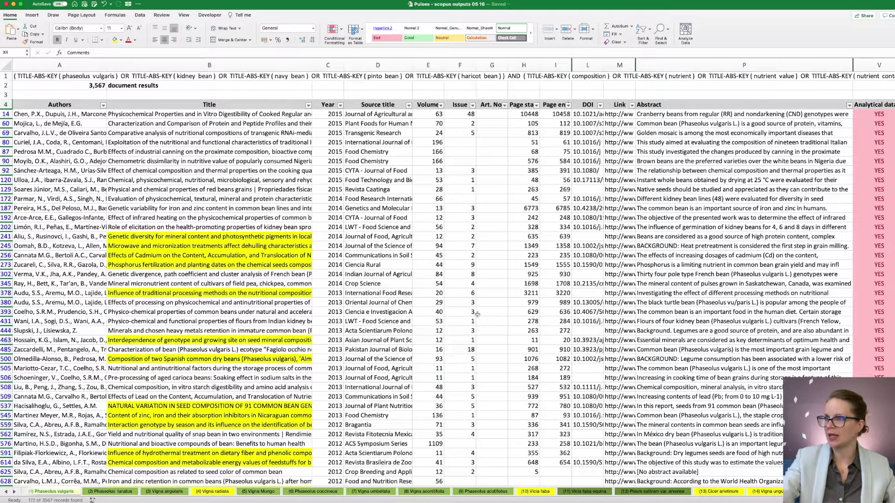
scroll(477, 314, "right", 8)
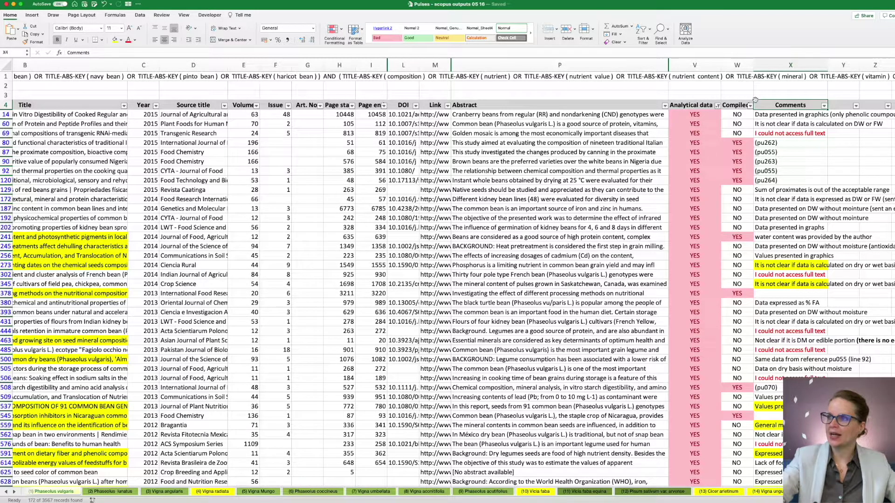
left_click(773, 143)
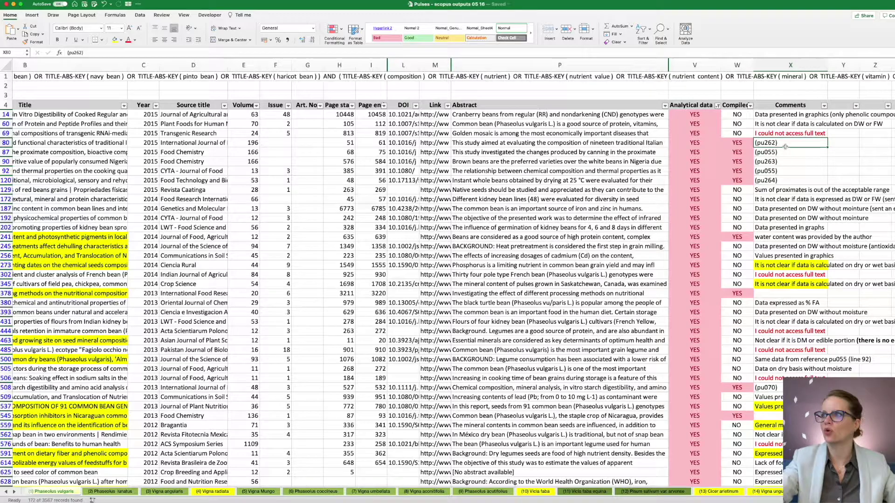
double_click(767, 143)
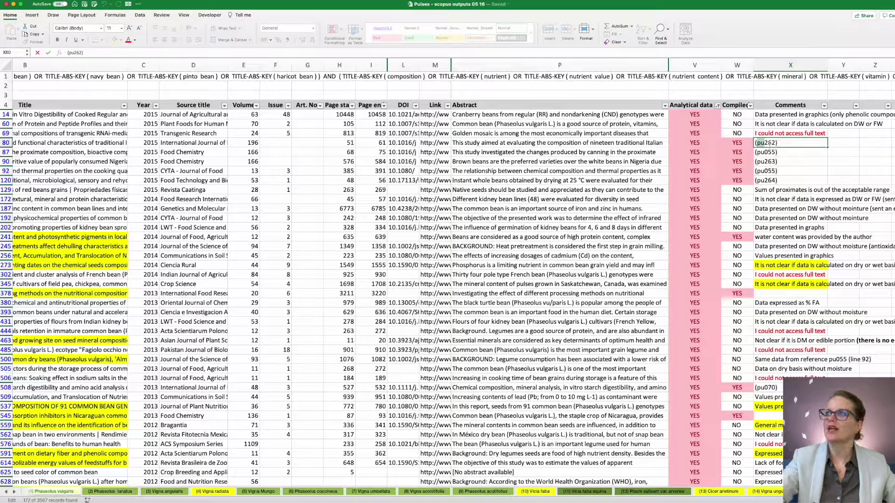
left_click_drag(765, 144, 775, 144)
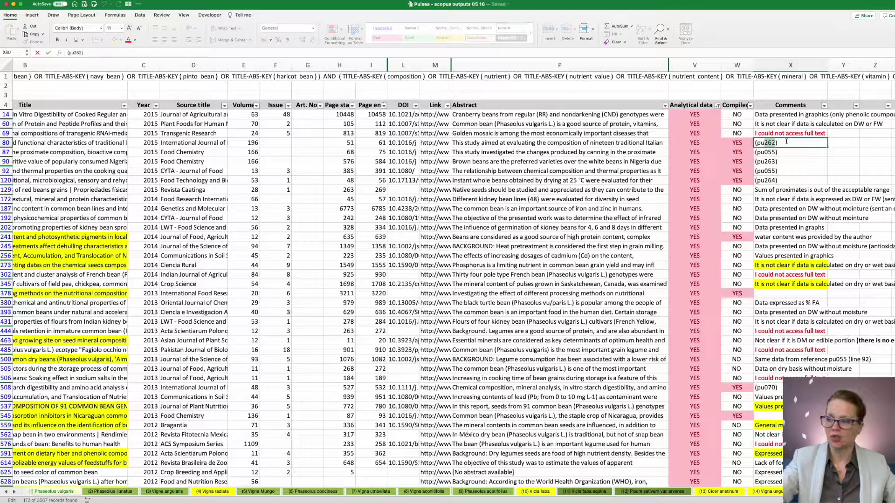
key("Return")
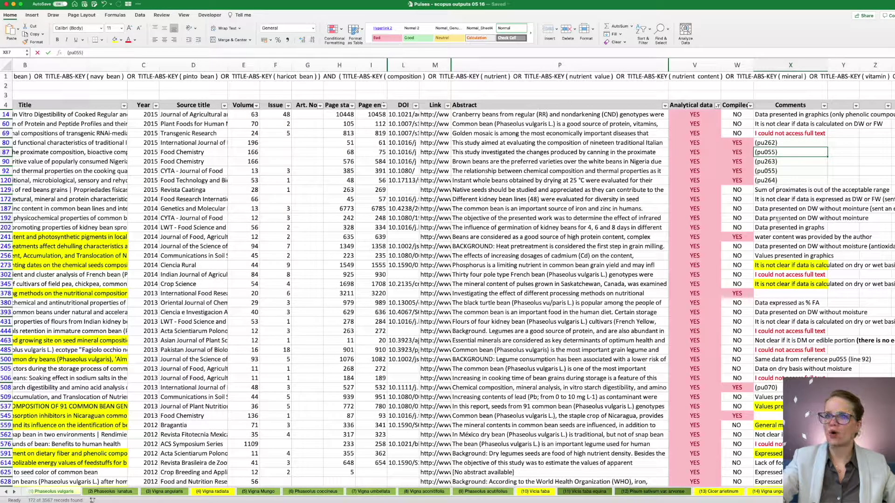
scroll(778, 219, "left", 2)
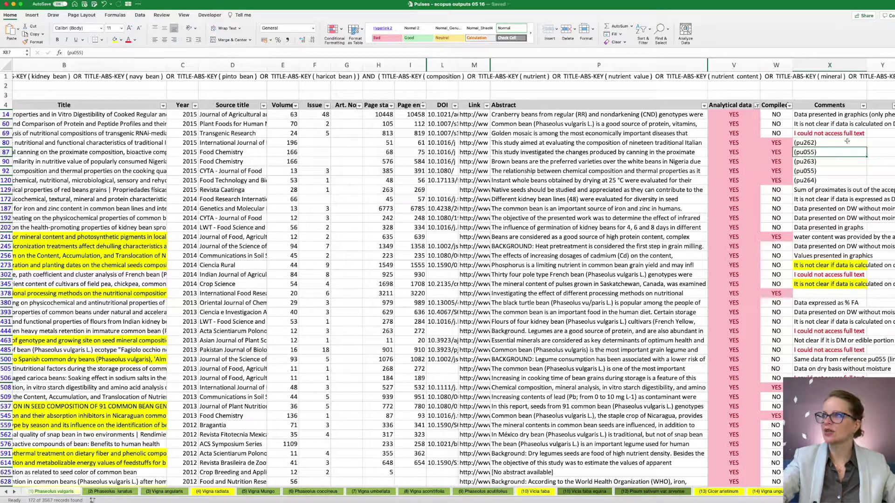
Select the pu262 reference code of the first compiled article in the Comments column.
left_click(821, 142)
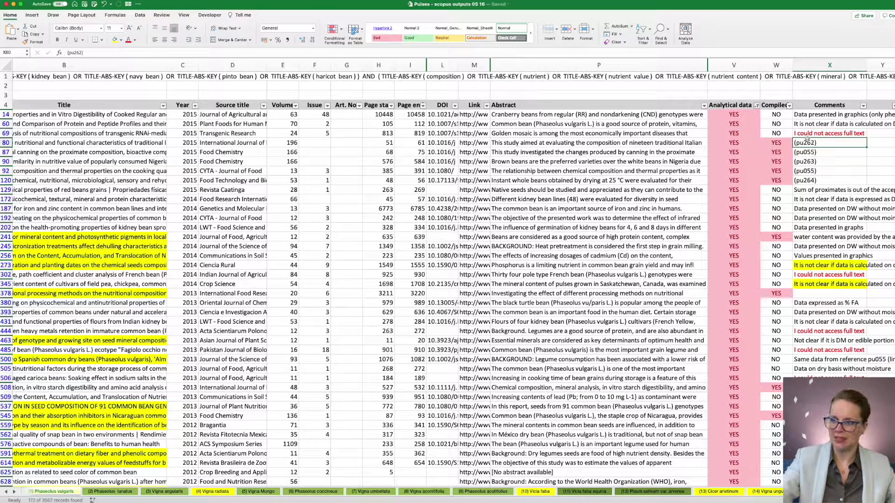
scroll(684, 163, "left", 3)
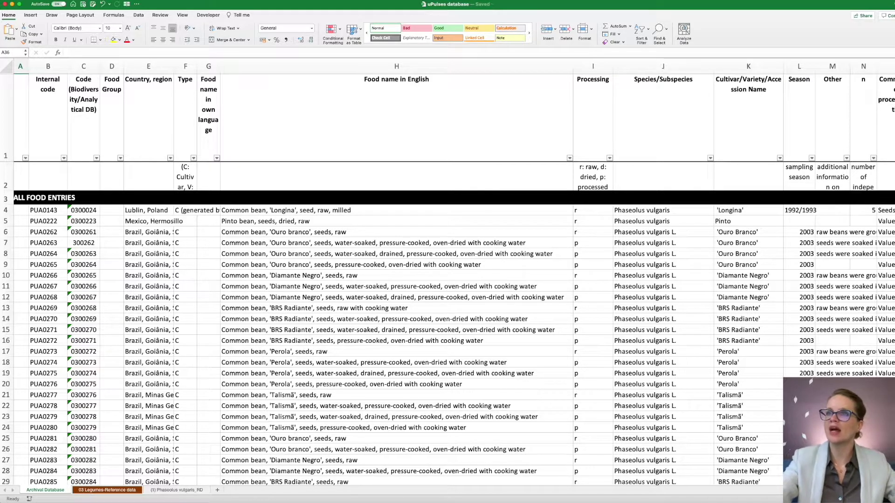
Examine the food description, sum check and nutrient component columns in the Archival Database sheet of the uPulses database workbook.
scroll(737, 286, "right", 15)
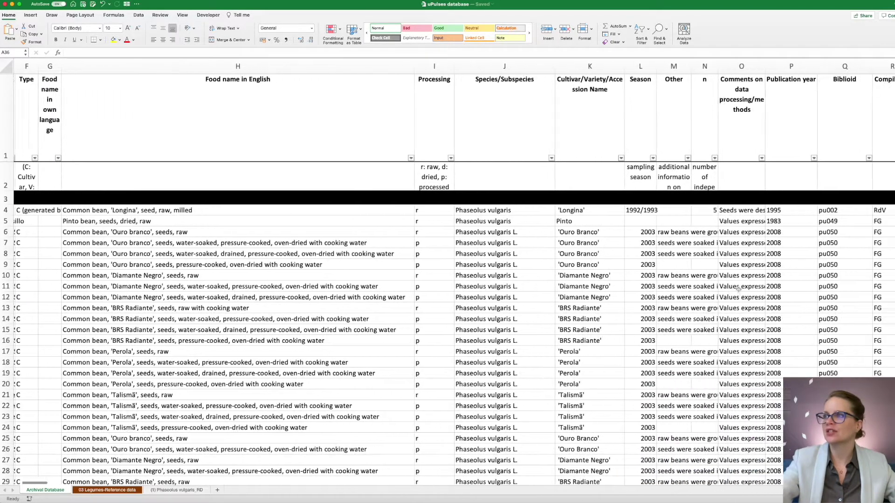
scroll(753, 295, "down", 3)
scroll(753, 295, "right", 12)
scroll(753, 294, "up", 3)
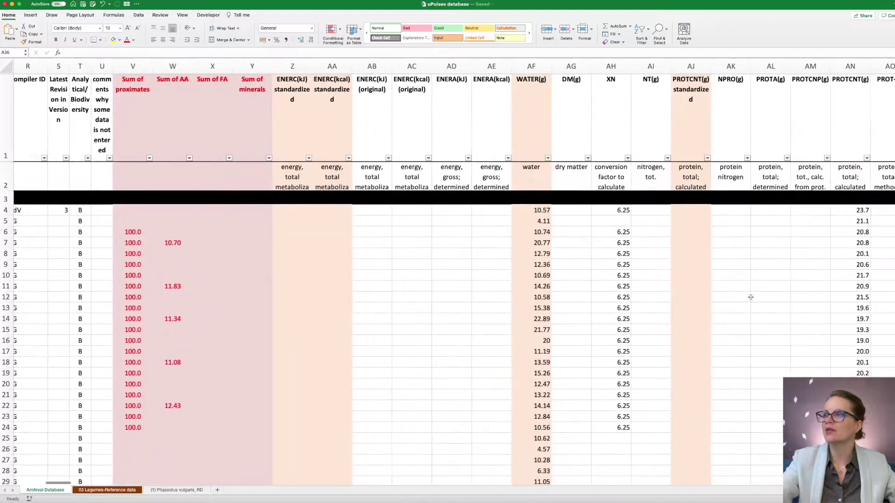
scroll(683, 67, "right", 1)
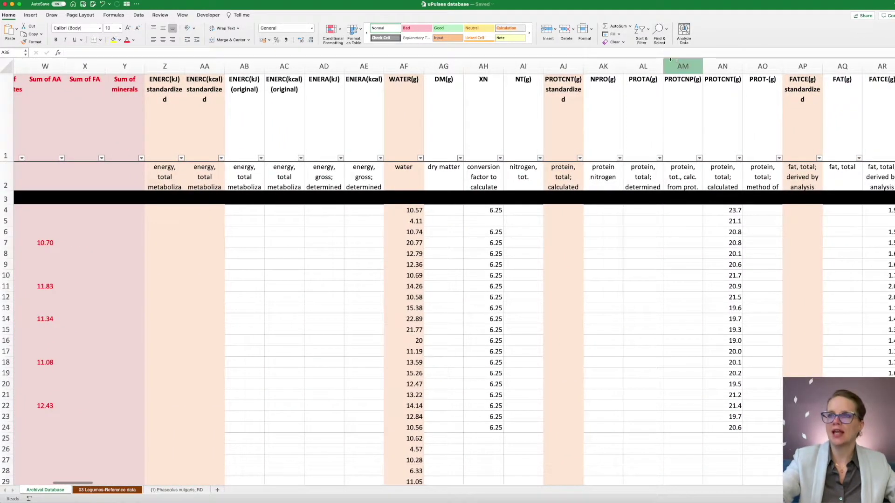
Reduce the height of the header row in the Archival Database sheet.
left_click_drag(277, 66, 582, 147)
left_click(582, 147)
scroll(604, 266, "left", 15)
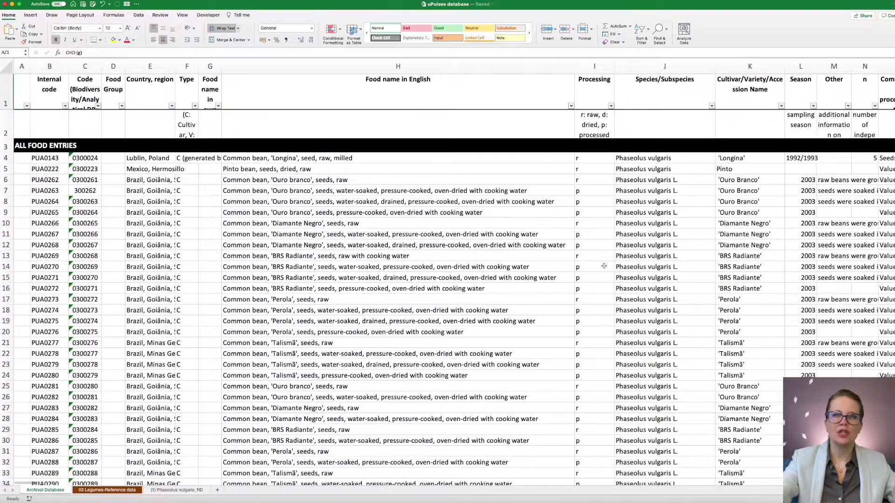
Narrow the Biblioid column and select its header.
scroll(358, 227, "right", 1)
scroll(358, 227, "left", 1)
scroll(357, 227, "right", 1)
scroll(357, 226, "left", 1)
scroll(426, 157, "right", 10)
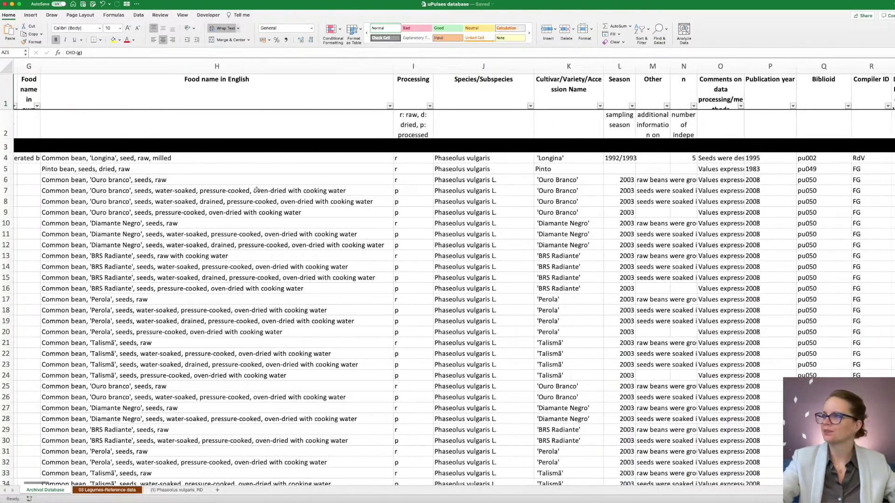
left_click_drag(643, 66, 616, 65)
left_click(595, 87)
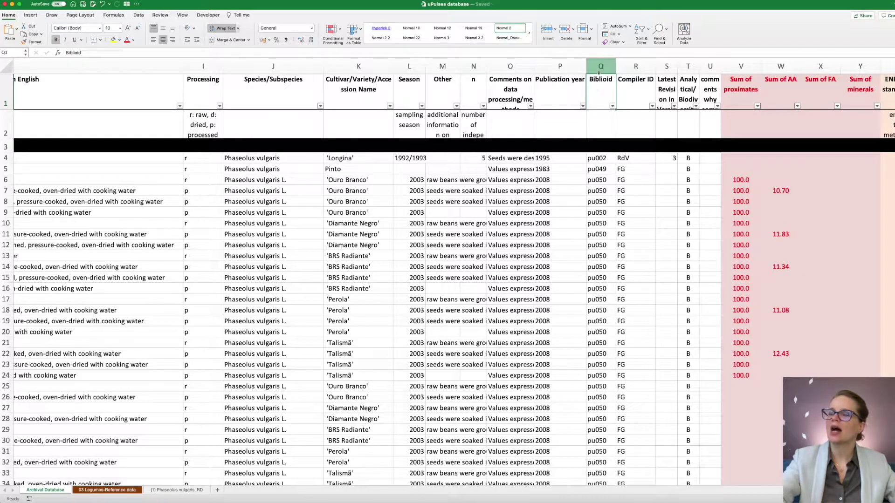
Inspect the Biblioid codes pu002 and pu049, and select the consecutive pu050 entries in rows 6 to 34.
left_click(597, 159)
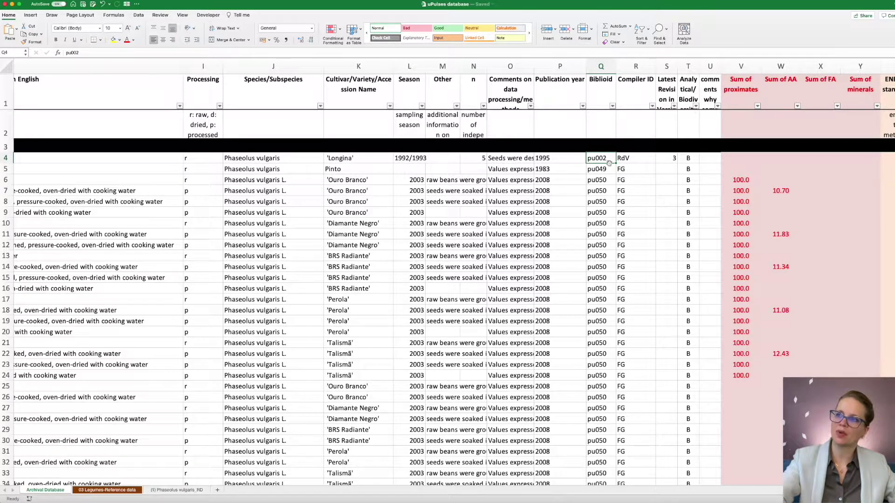
left_click(601, 168)
left_click_drag(601, 180, 601, 408)
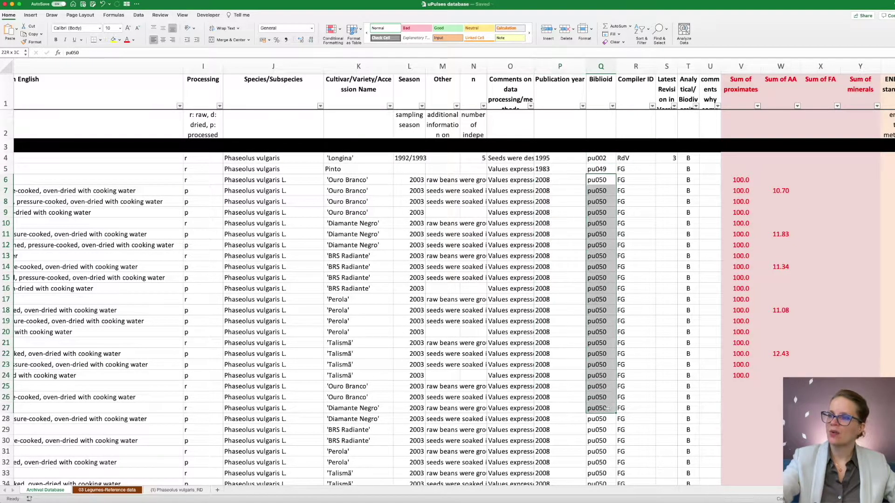
scroll(605, 404, "left", 1)
scroll(605, 403, "down", 3)
scroll(604, 404, "down", 1)
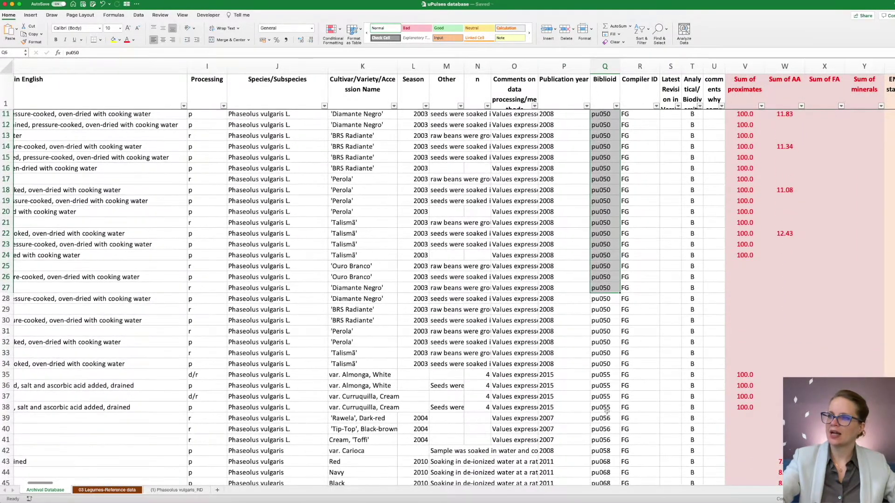
key("shift+Down")
key("shift+Down")
key("shift+Down")
key("shift+Down")
key("shift+Down")
key("shift+Down")
key("shift+Down")
key("shift+Down")
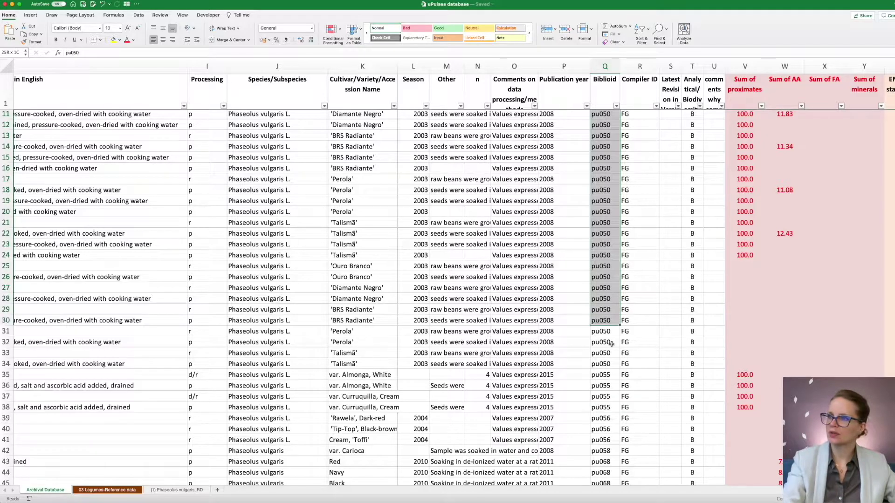
scroll(601, 289, "up", 5)
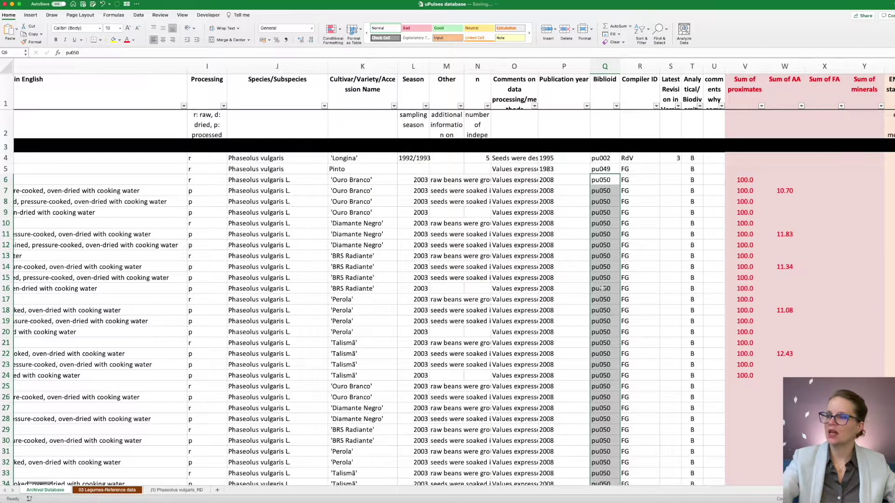
scroll(631, 298, "down", 2)
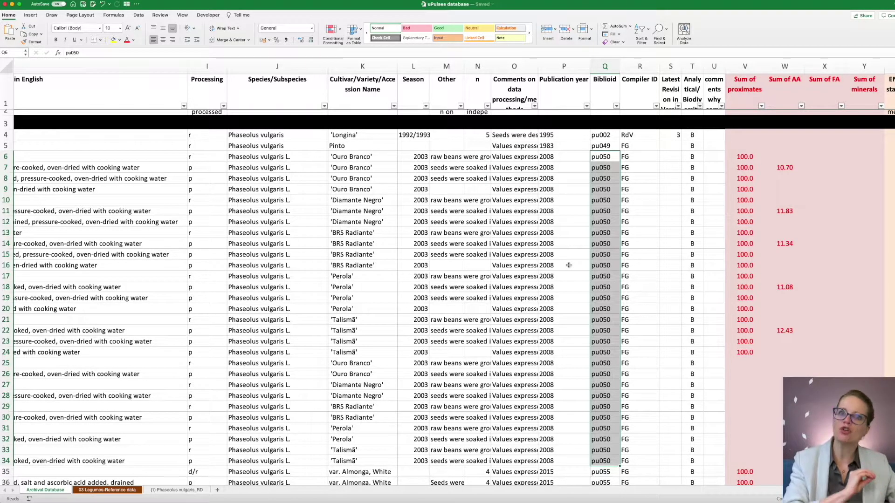
left_click(654, 256)
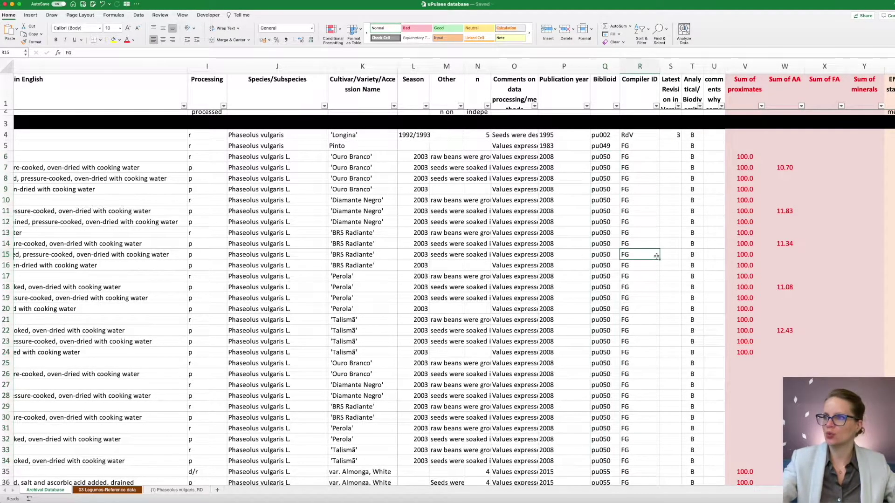
Inspect the Internal code column by selecting the food entries' codes in rows 4 to 32 and its header.
scroll(606, 252, "left", 10)
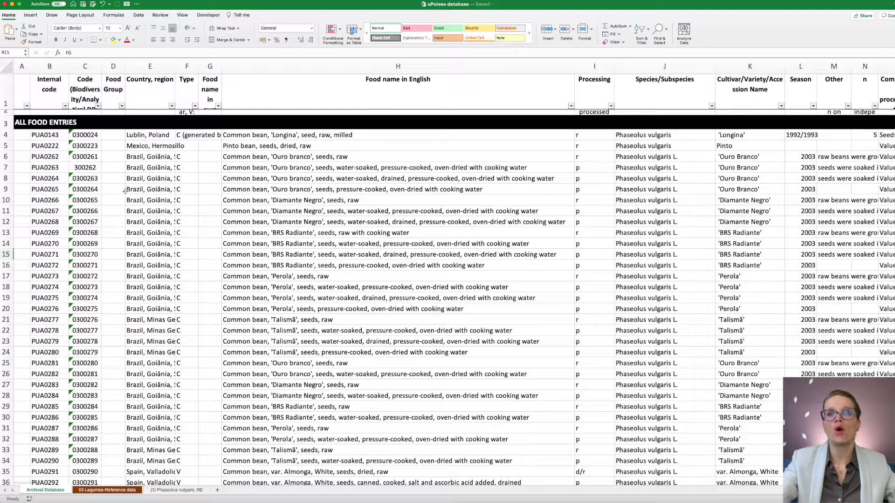
scroll(38, 135, "up", 2)
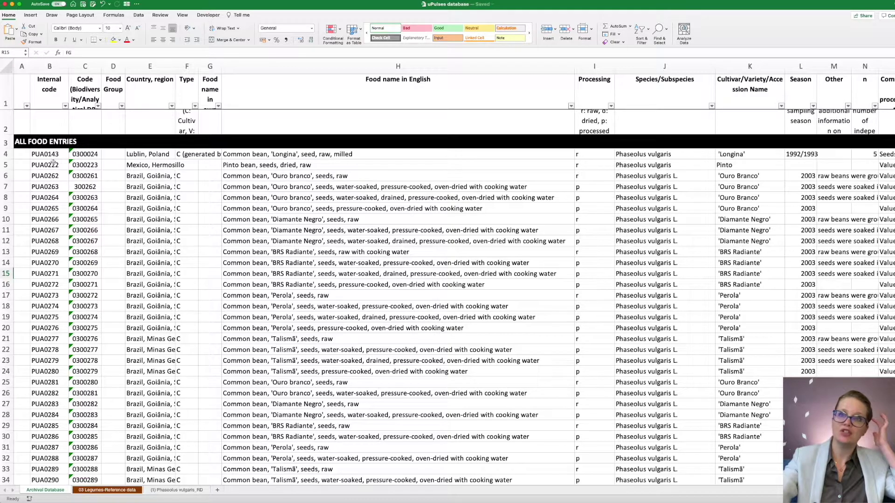
left_click_drag(54, 156, 47, 458)
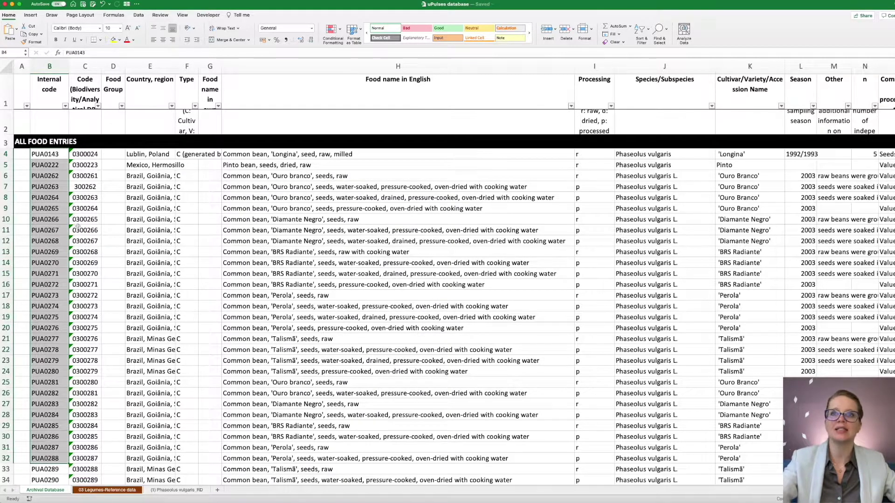
left_click(48, 99)
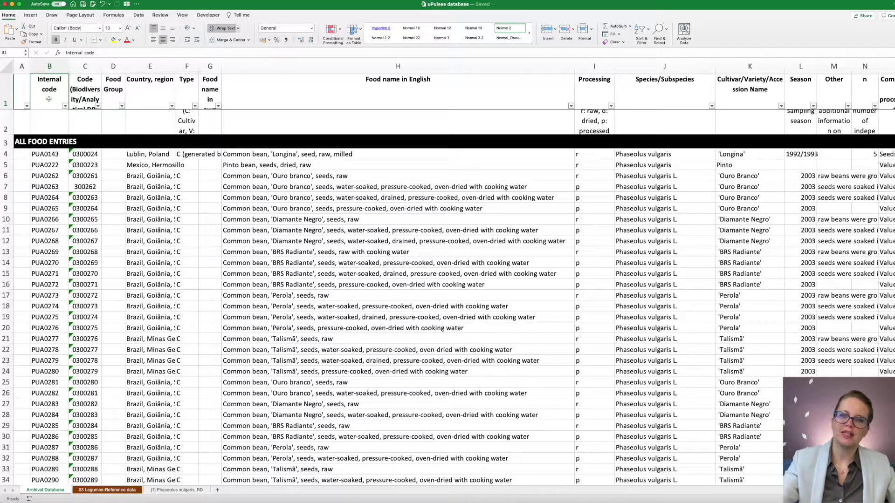
Select the four check columns from Sum of proximates to Sum of minerals, and review the neighbouring energy, water, protein and fat columns.
scroll(313, 260, "right", 10)
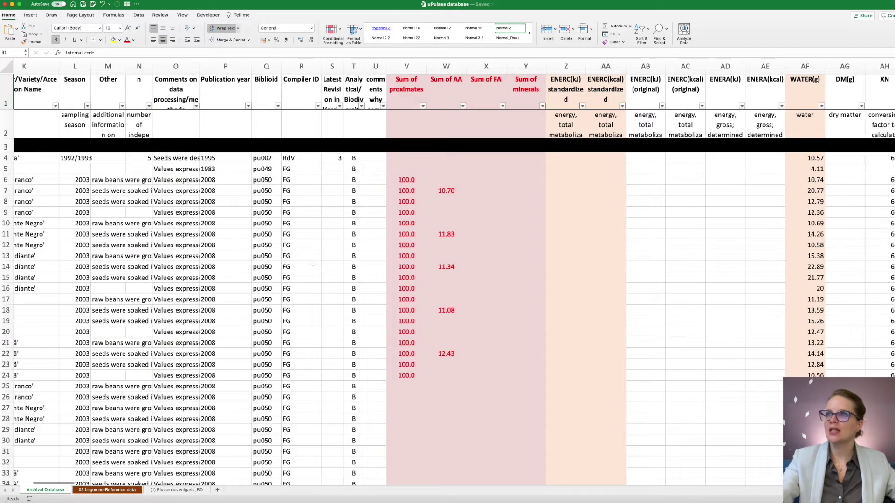
left_click_drag(405, 67, 513, 73)
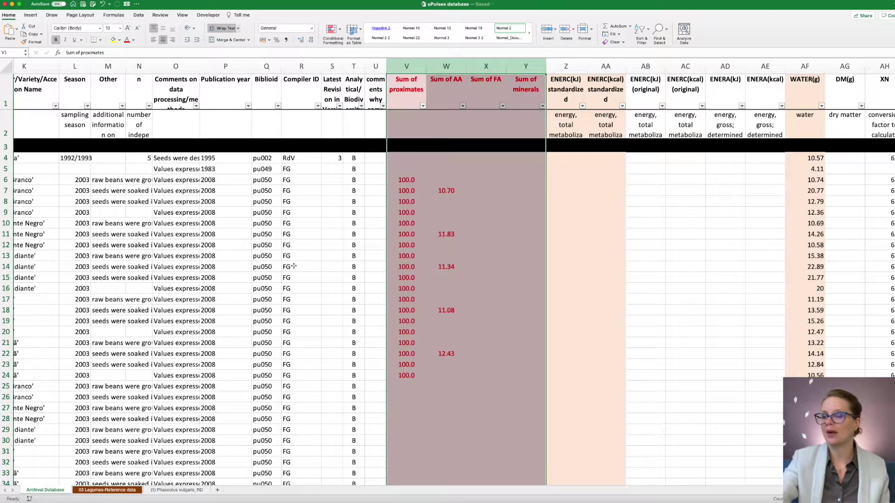
scroll(659, 261, "right", 3)
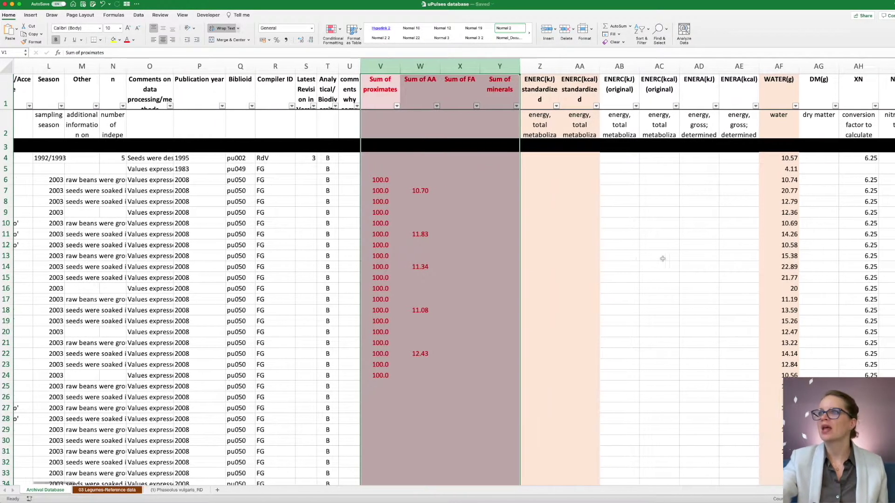
scroll(658, 267, "right", 8)
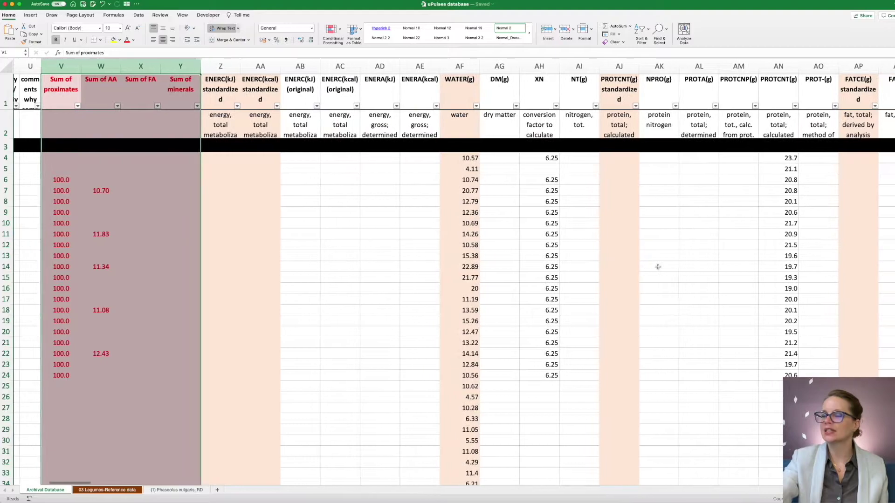
scroll(658, 267, "right", 1)
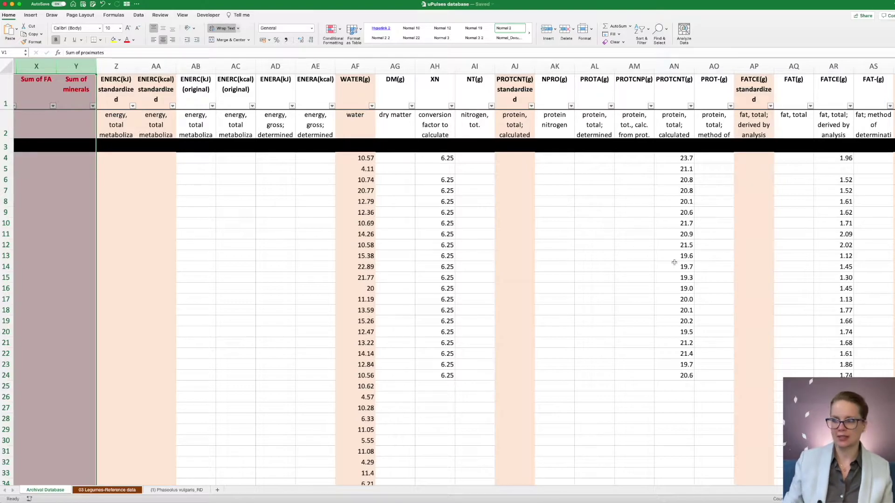
Inspect the PROTCNT(g) header and examine the fat, carbohydrate, fibre and sugar component columns.
scroll(674, 262, "left", 15)
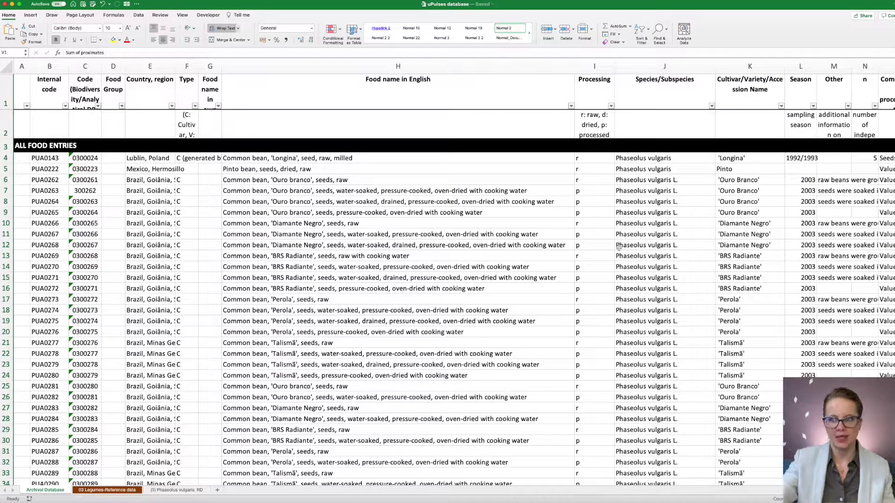
scroll(619, 247, "right", 15)
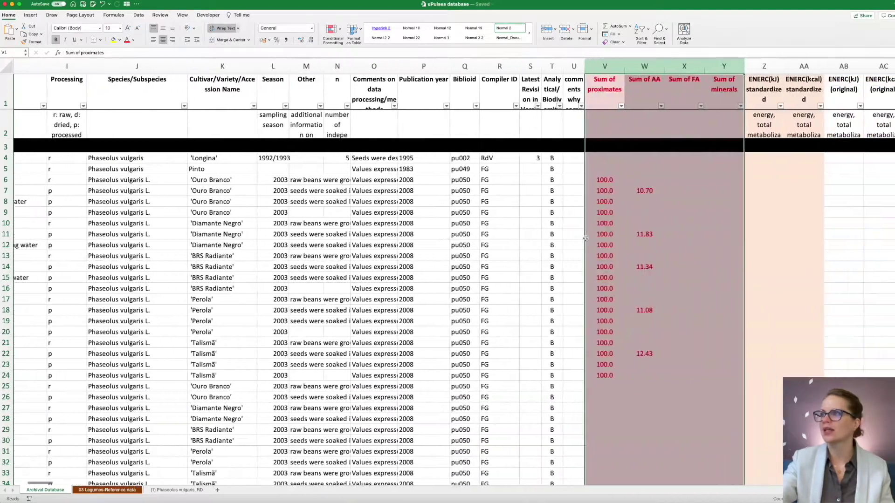
left_click(475, 98)
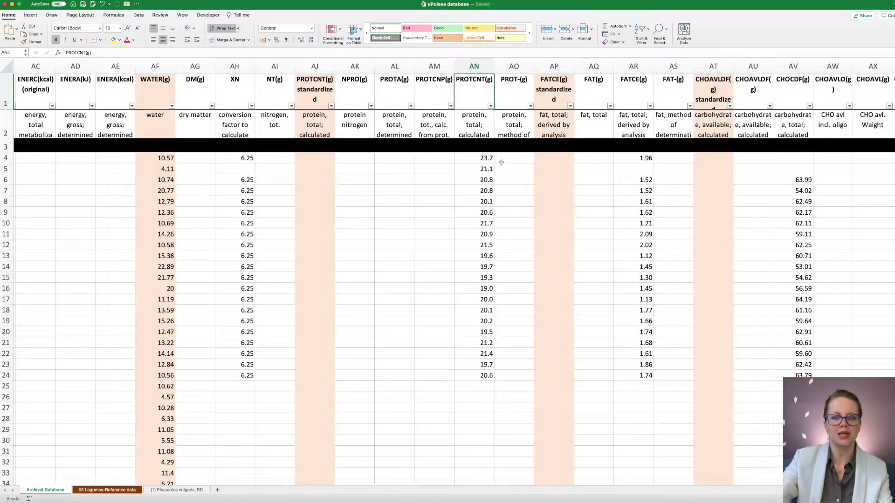
scroll(501, 162, "right", 9)
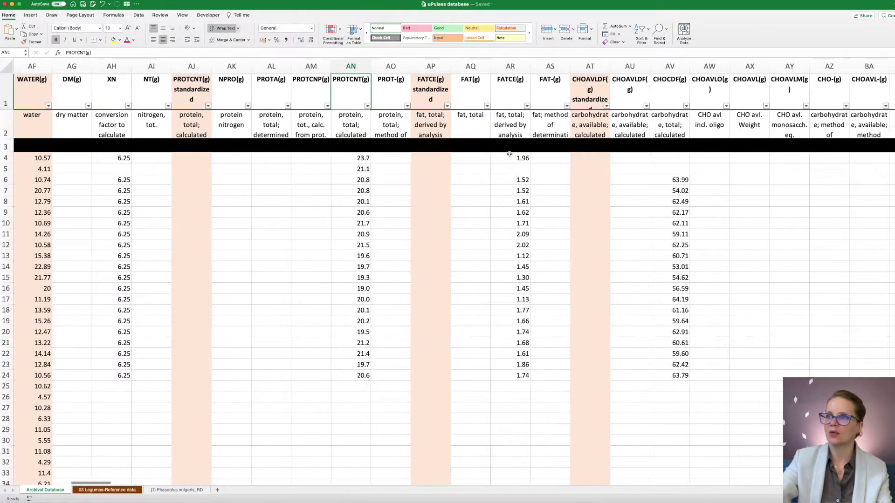
scroll(527, 146, "right", 20)
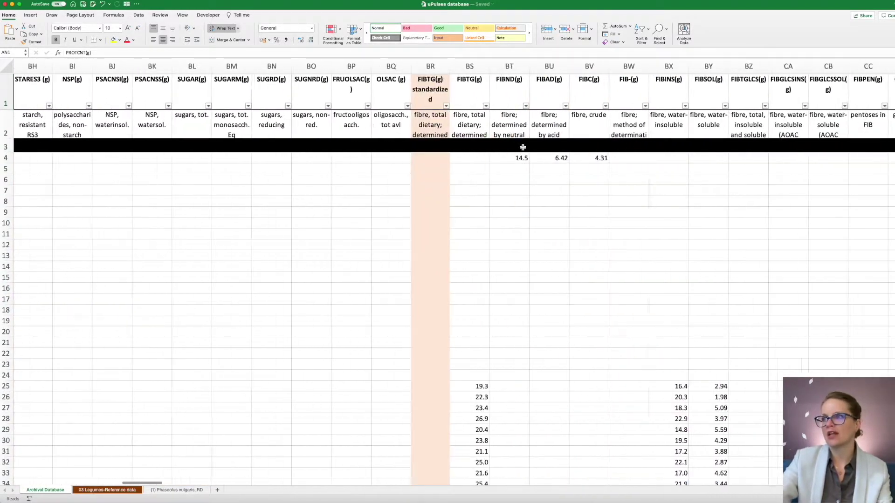
scroll(522, 148, "right", 7)
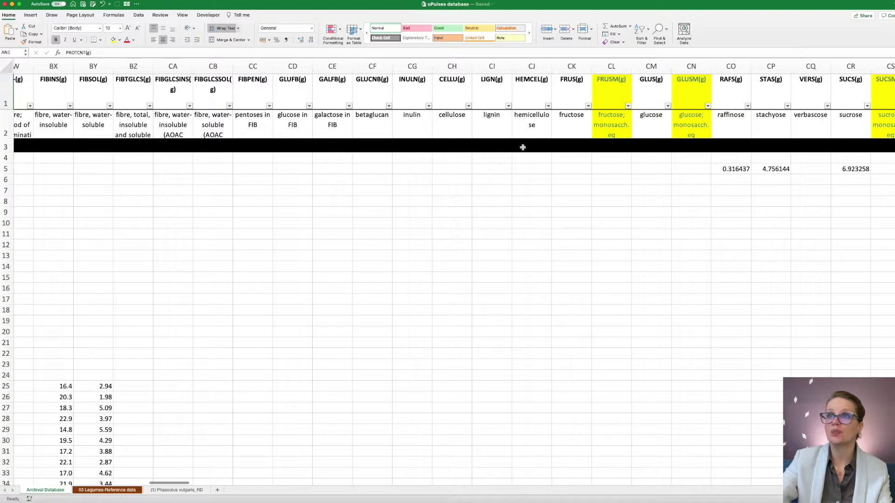
Examine the mineral component columns and the units in the CU(mg) and SE(mcg) headers.
scroll(522, 147, "right", 20)
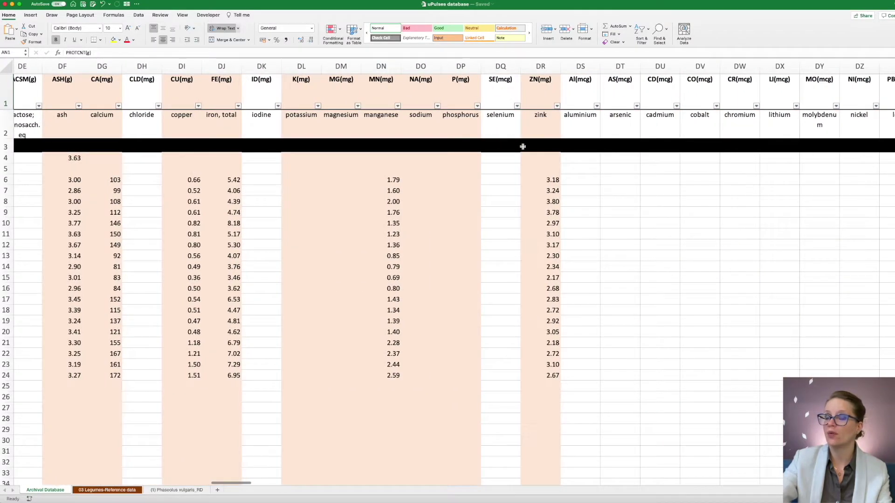
scroll(523, 146, "left", 2)
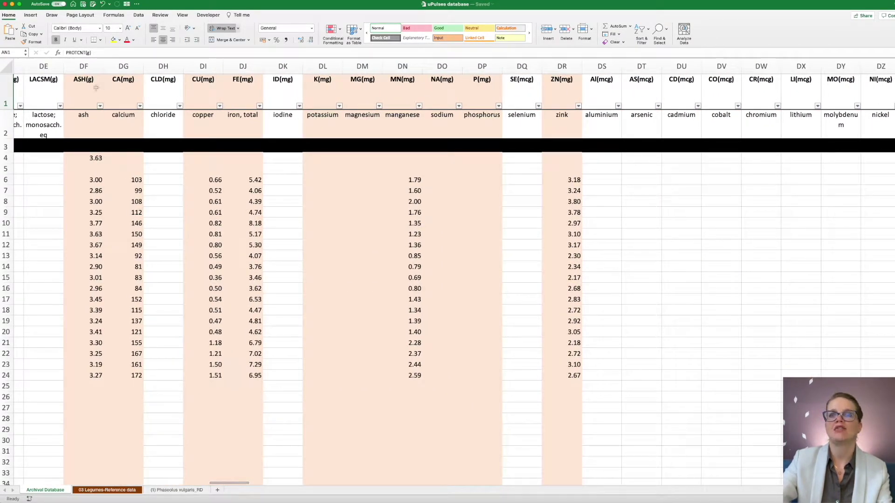
left_click(200, 87)
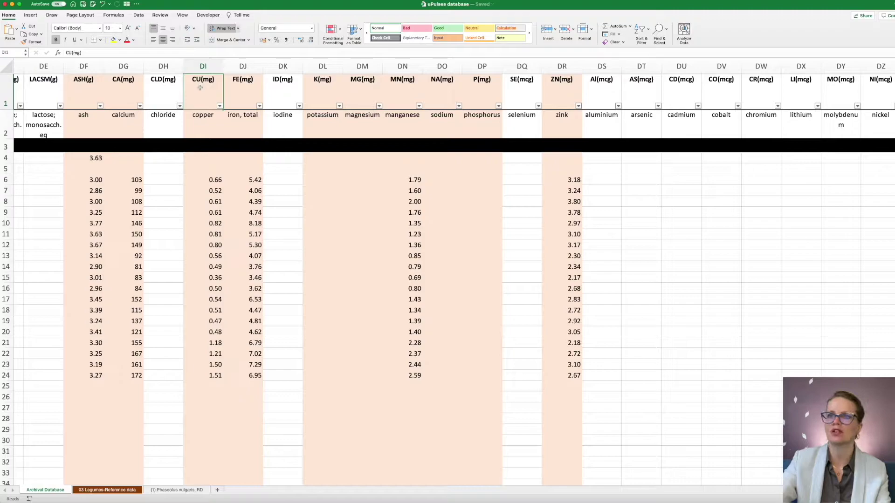
scroll(348, 110, "right", 6)
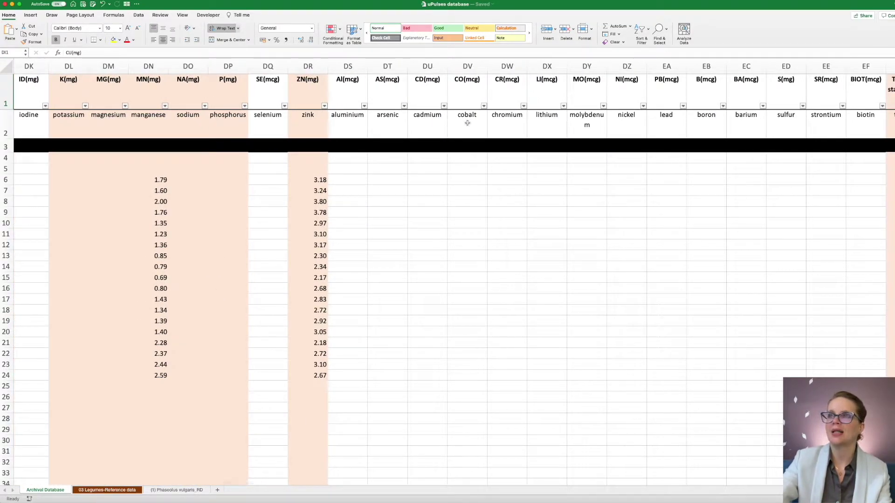
left_click(284, 94)
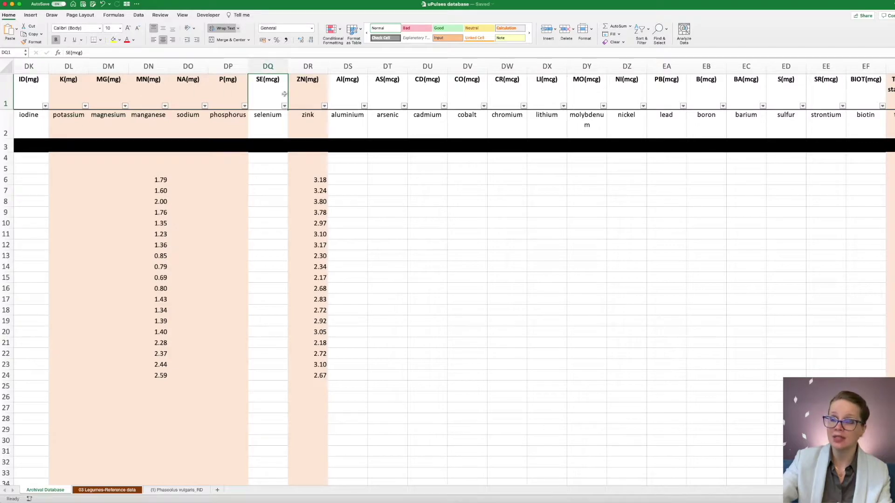
Examine the trace element and B vitamin columns, and return to the food description columns at the start of the sheet.
scroll(407, 126, "right", 8)
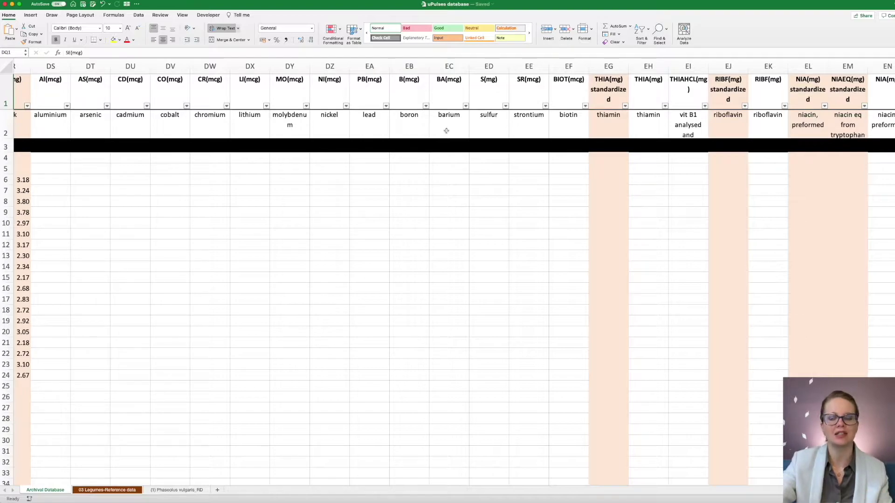
scroll(398, 144, "left", 12)
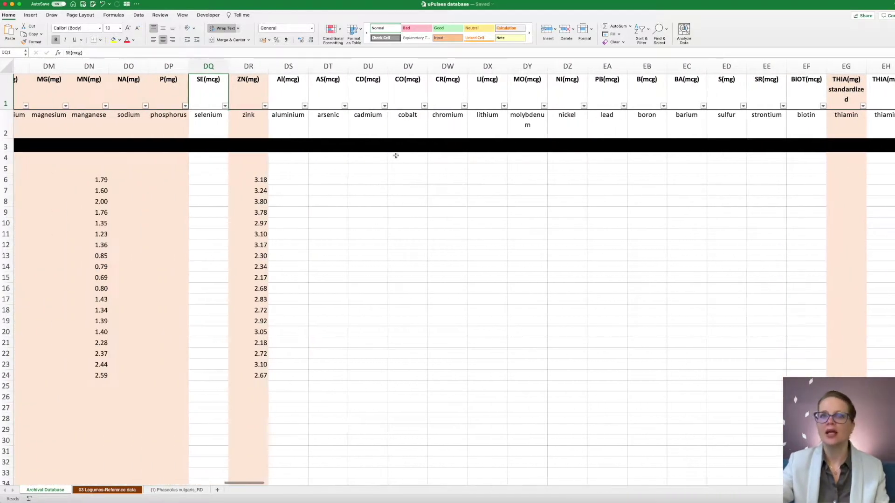
scroll(396, 155, "left", 6)
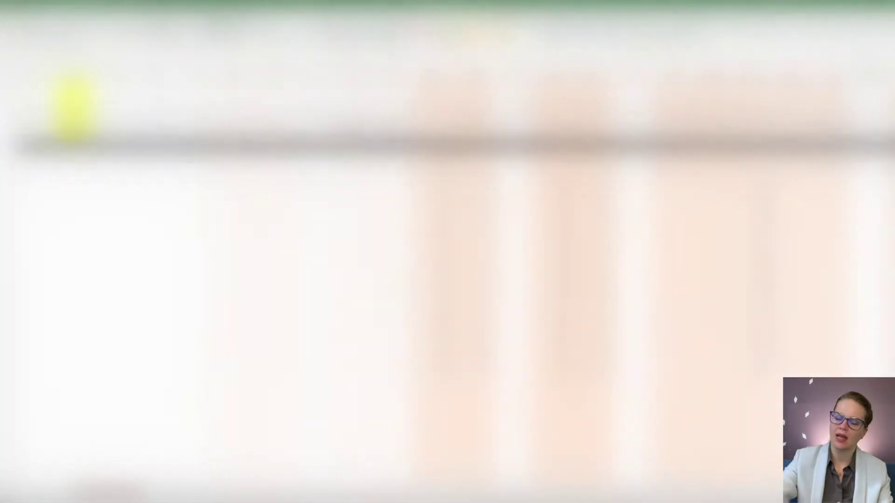
scroll(223, 382, "left", 15)
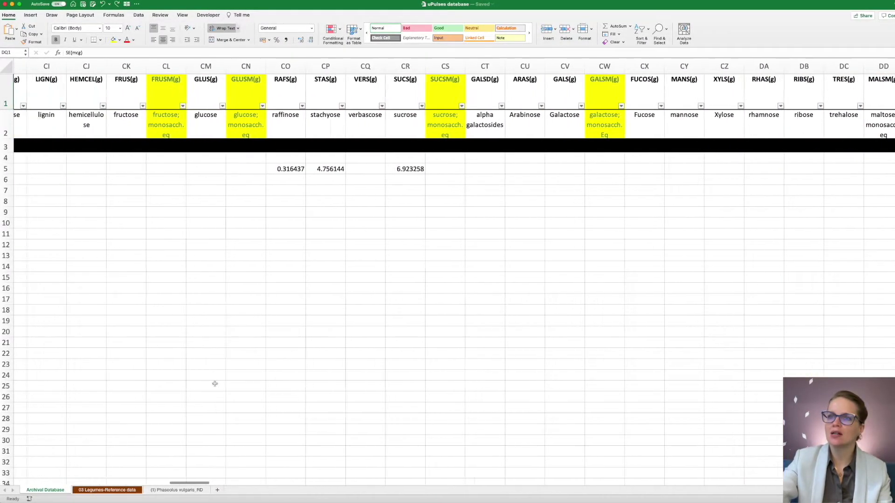
scroll(173, 382, "left", 20)
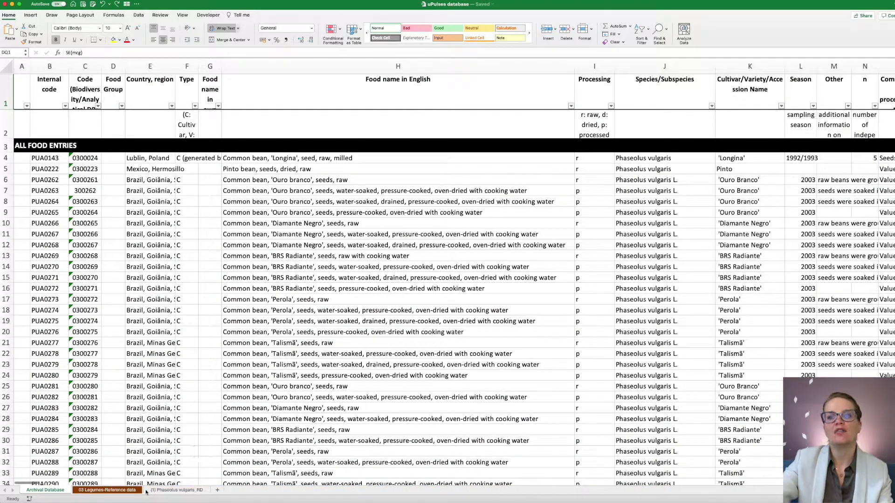
Open the 03 Legumes-Reference data sheet and examine its food entries down through the USDA Release 28 legumes.
left_click(136, 490)
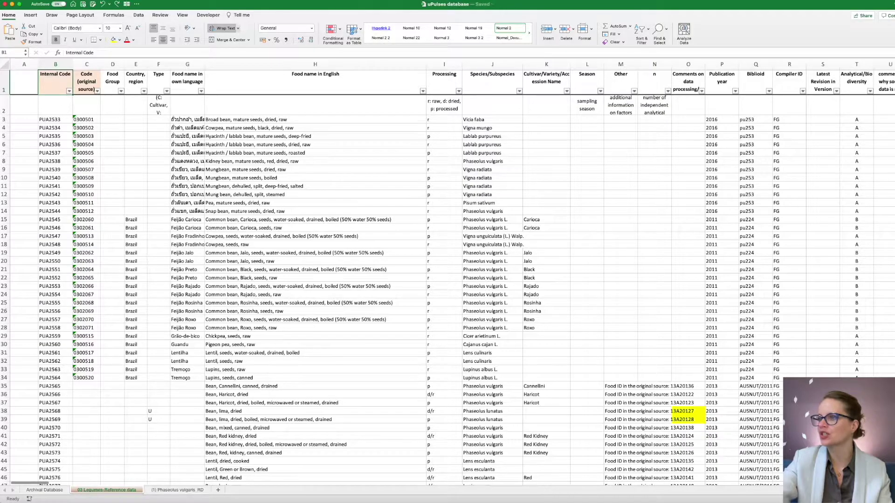
scroll(448, 275, "up", 5)
scroll(447, 275, "up", 2)
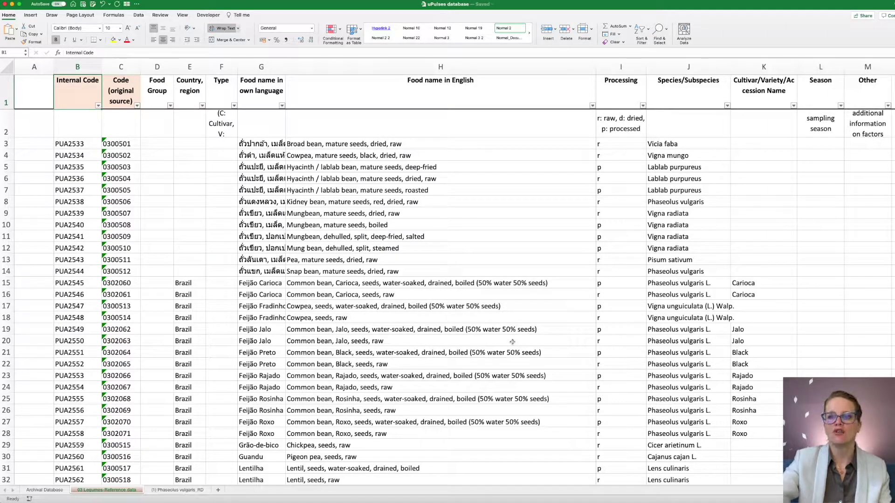
scroll(475, 313, "down", 20)
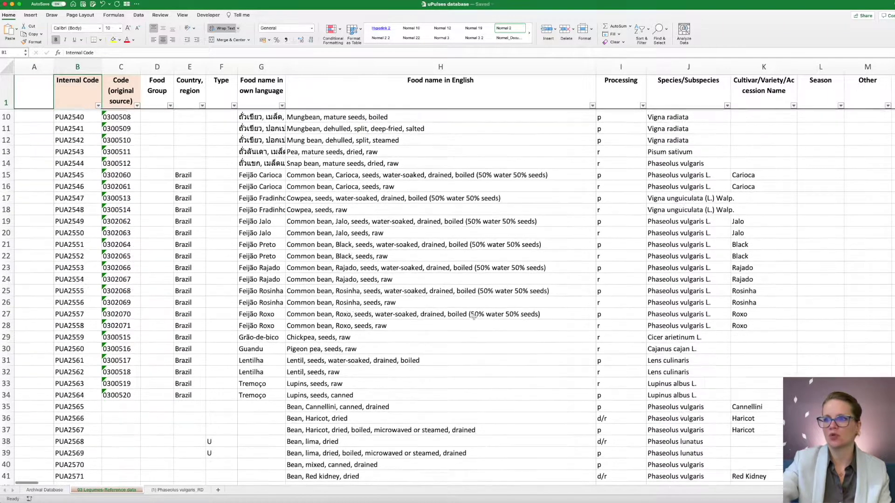
scroll(470, 323, "down", 20)
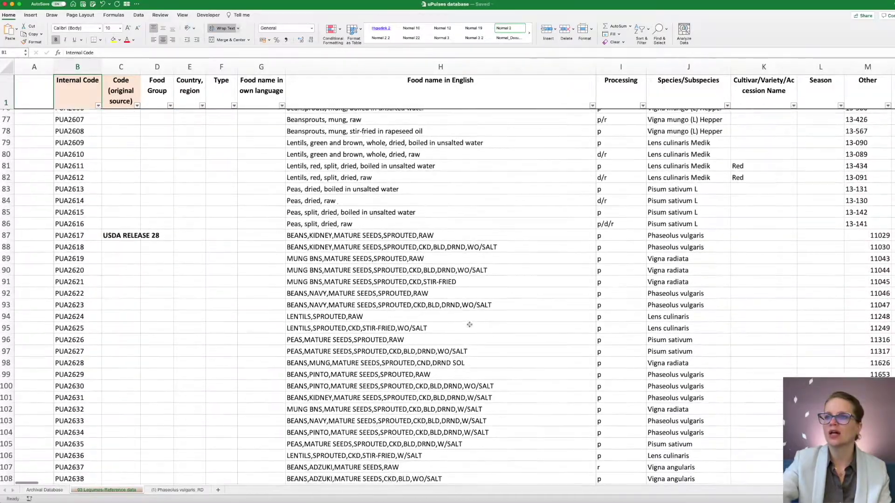
scroll(470, 323, "down", 18)
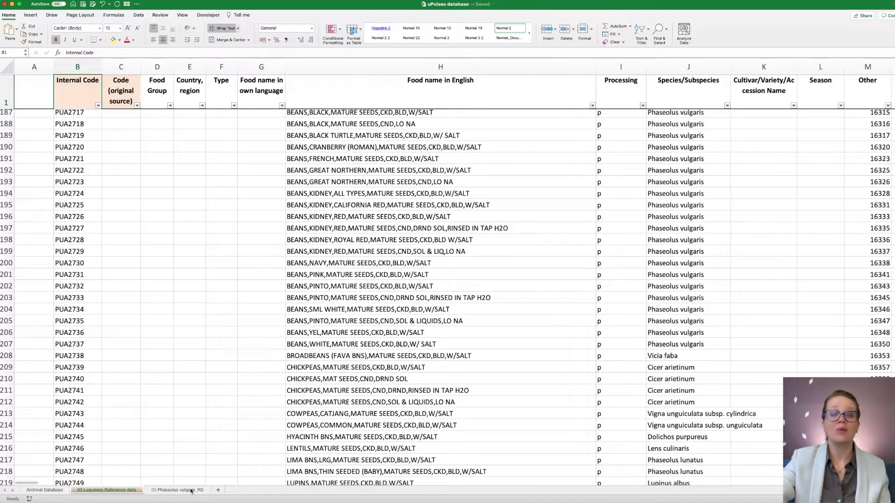
Compare the Archival Database, 03 Legumes-Reference data and (1) Phaseolus vulgaris_RD sheets by viewing each in turn.
left_click(59, 494)
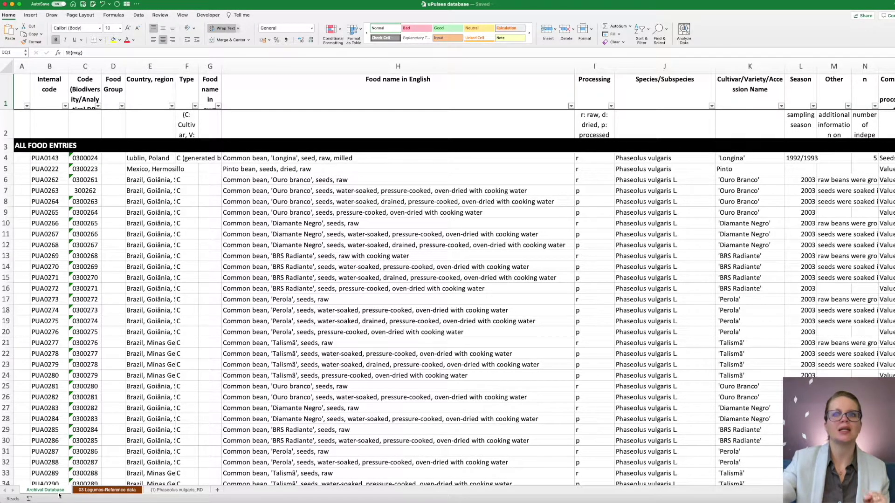
left_click(107, 491)
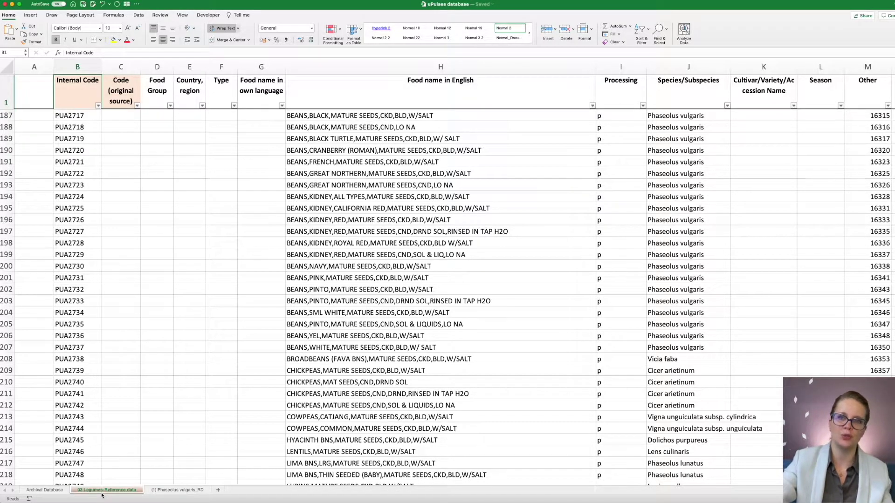
left_click(173, 493)
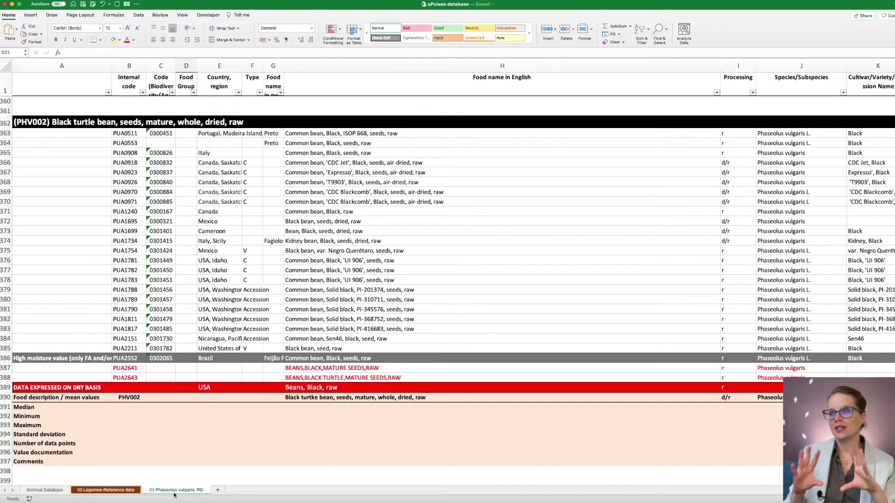
Return to the Archival Database sheet and examine its common bean entries down to about row 429.
left_click(57, 492)
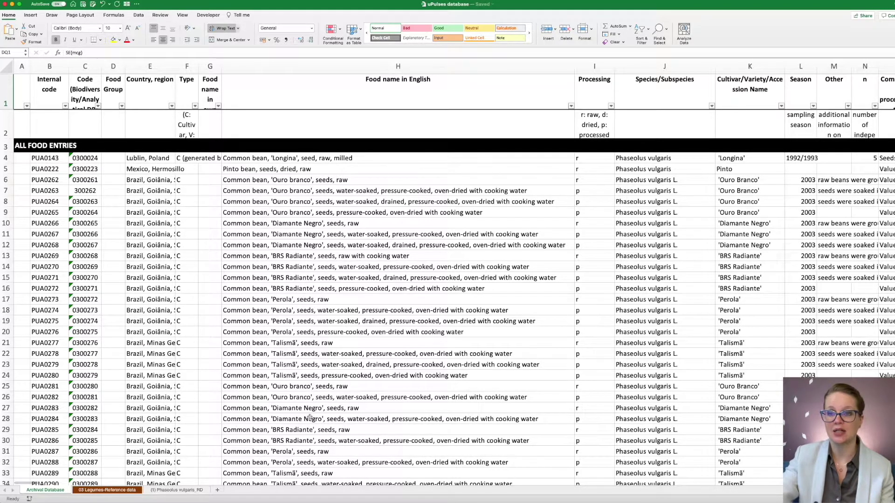
scroll(310, 418, "down", 20)
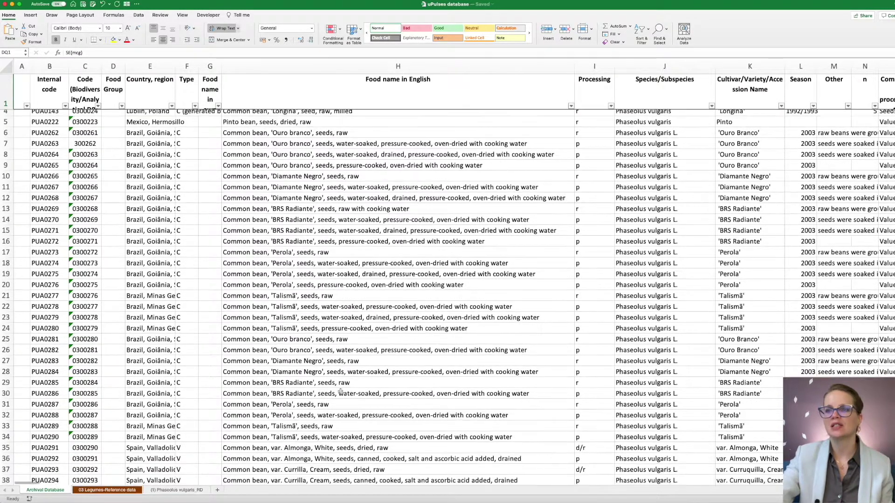
scroll(339, 397, "down", 20)
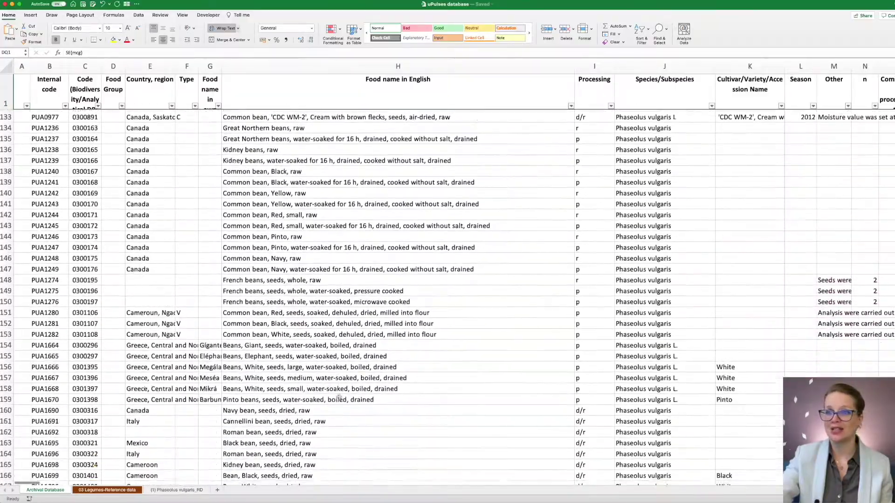
scroll(335, 399, "down", 20)
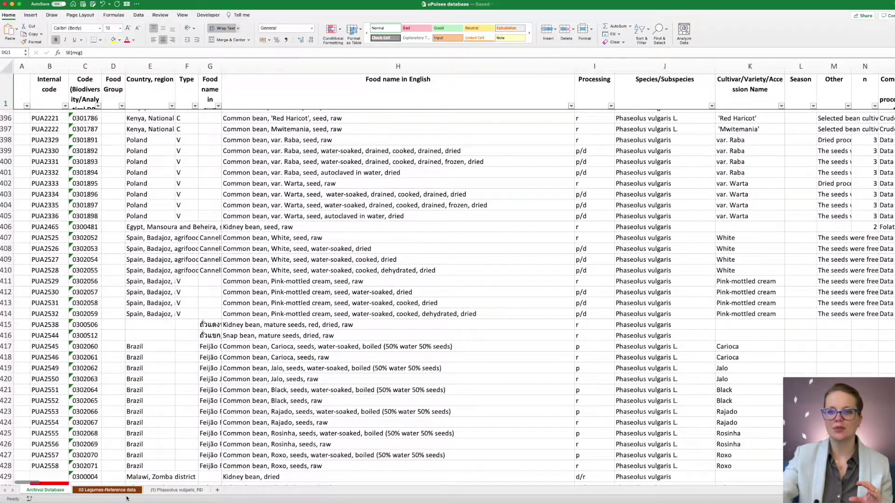
Revisit the legumes reference sheet and review the PHV002 black turtle bean block in the (1) Phaseolus vulgaris_RD sheet.
left_click(126, 491)
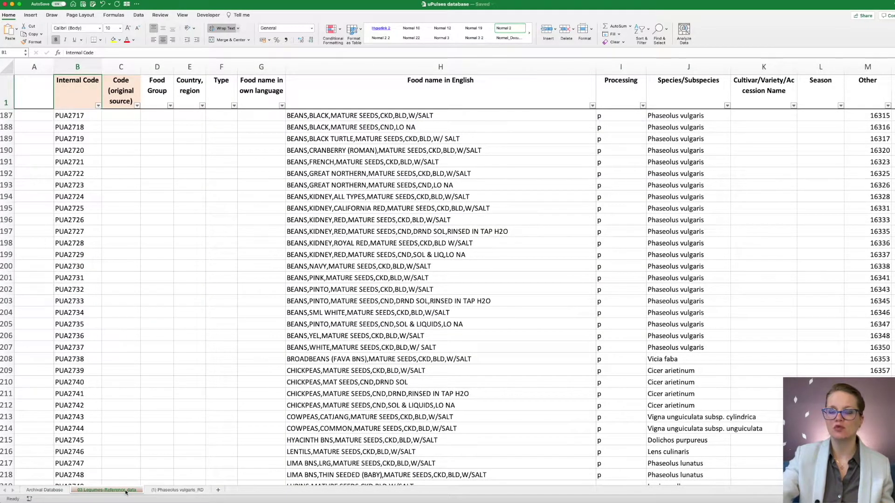
left_click(176, 490)
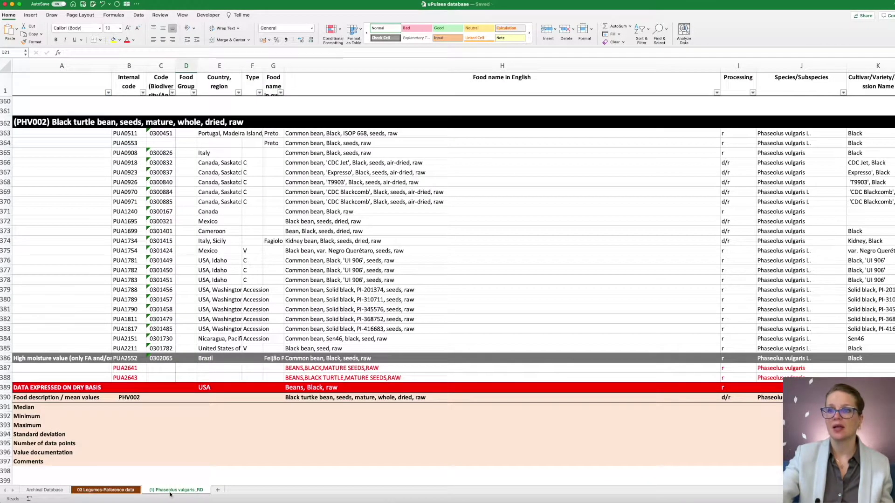
scroll(213, 465, "up", 1)
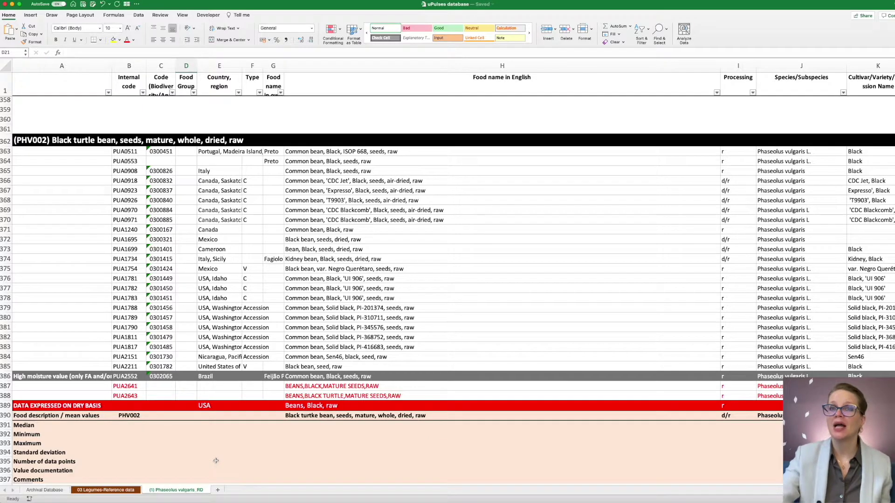
scroll(222, 450, "down", 2)
scroll(222, 449, "down", 1)
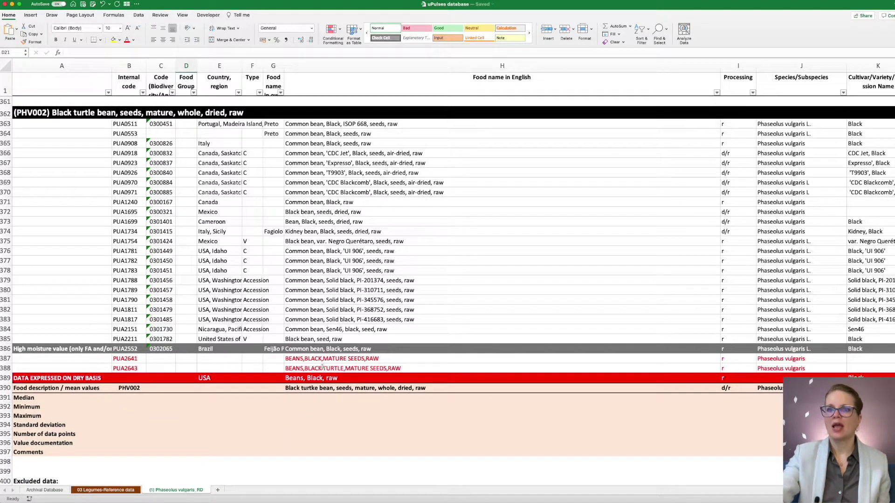
Select the PHV002 summary rows 390 to 397, the mean values row alone, and the rows from Median to Comments.
left_click_drag(14, 388, 15, 451)
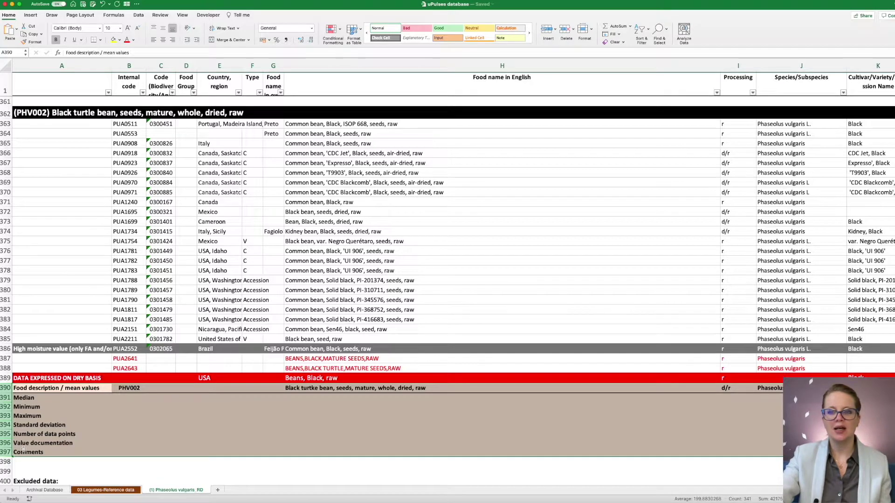
left_click(6, 387)
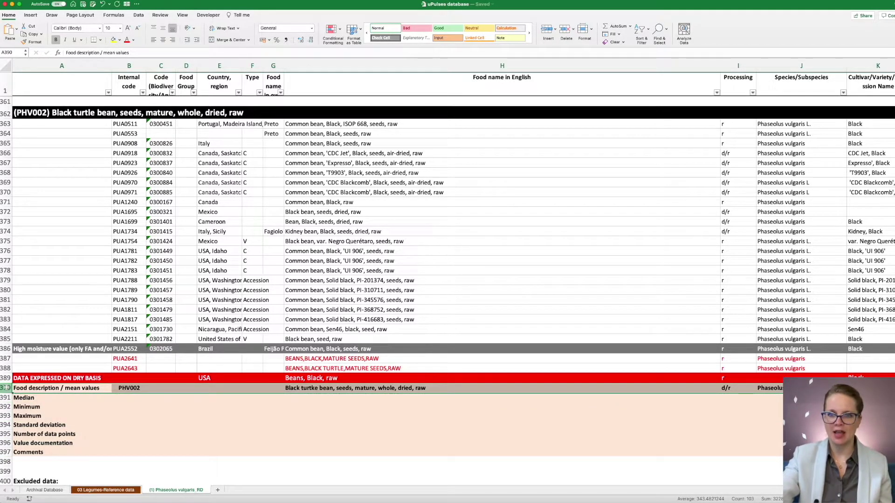
left_click_drag(5, 397, 5, 433)
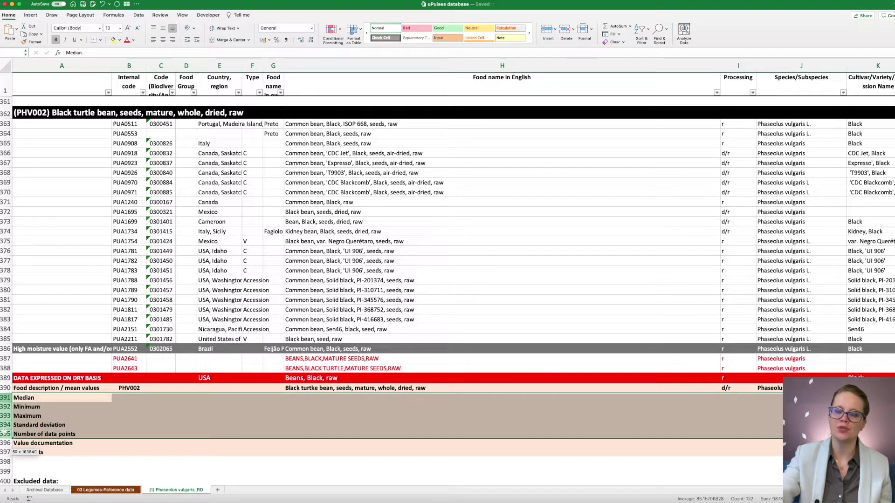
left_click_drag(4, 433, 4, 449)
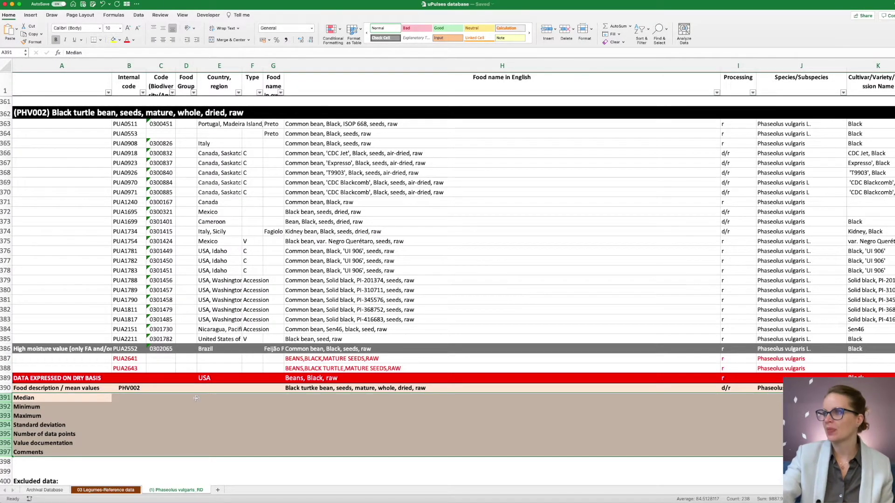
Review the black turtle bean's energy, water, protein and fat columns, and inspect the formula behind the mean WATER(g) value in row 390.
scroll(192, 398, "right", 10)
scroll(196, 398, "right", 10)
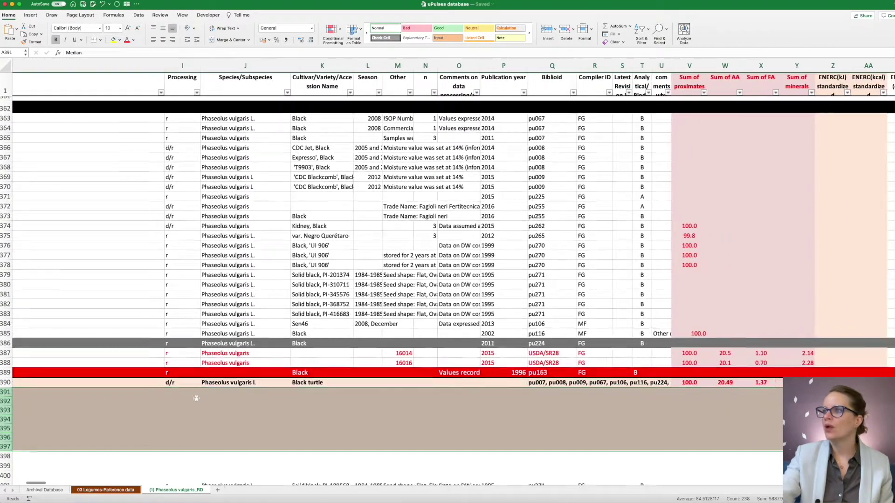
scroll(197, 398, "right", 5)
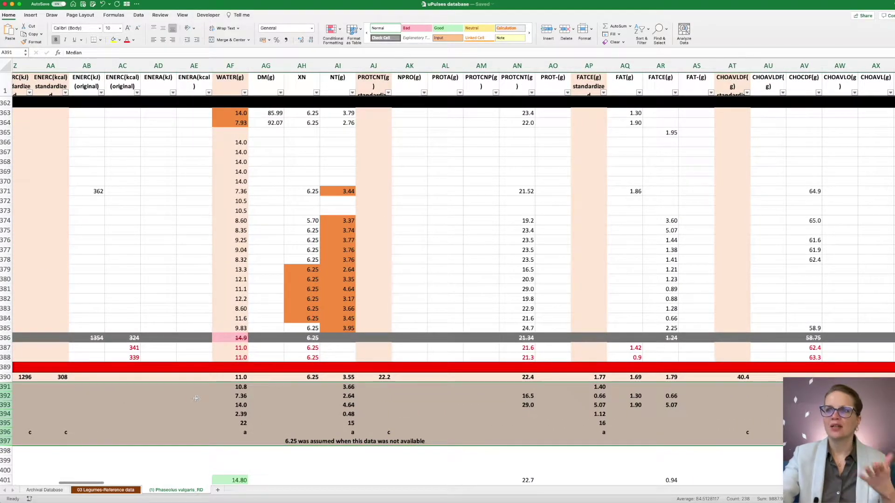
scroll(300, 413, "up", 1)
scroll(301, 413, "down", 1)
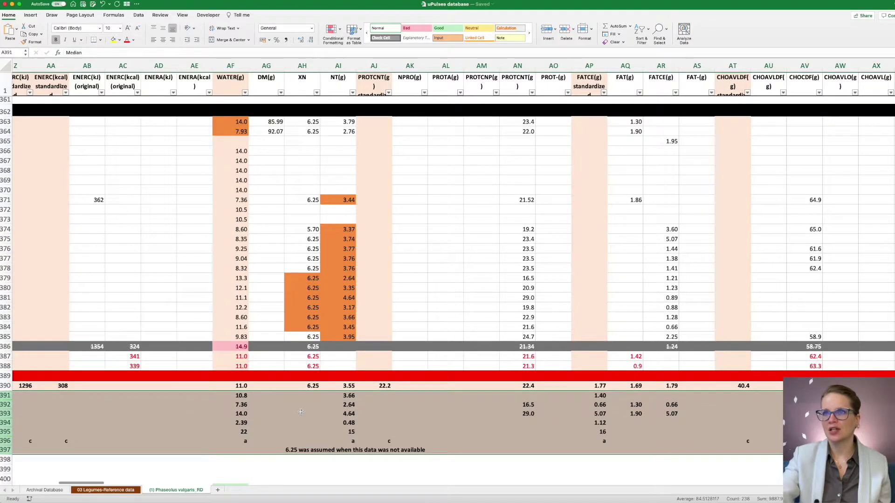
double_click(239, 386)
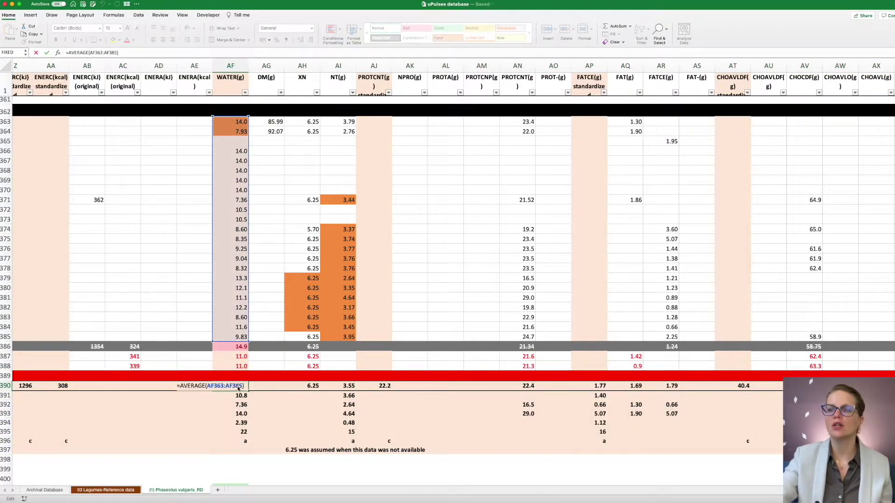
key("Return")
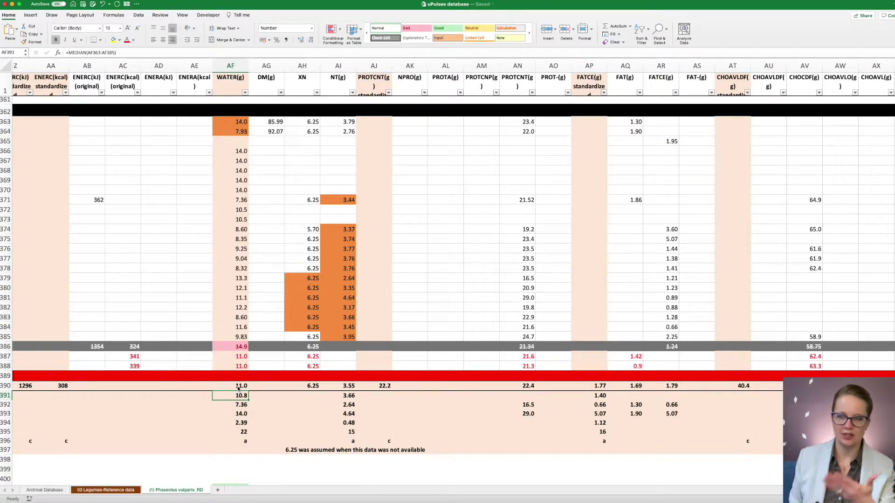
Examine the carbohydrate, starch, sugar and fibre columns, selecting the standardized FIBTG(g) column.
scroll(238, 388, "right", 10)
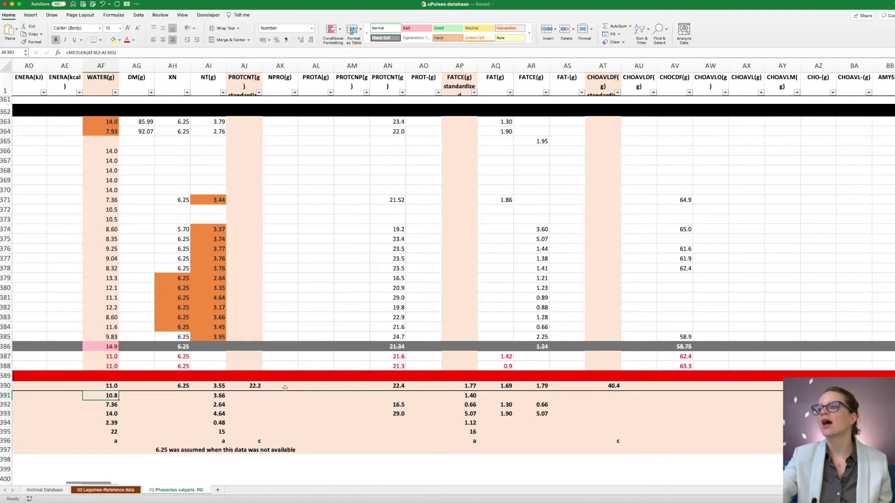
scroll(284, 388, "right", 8)
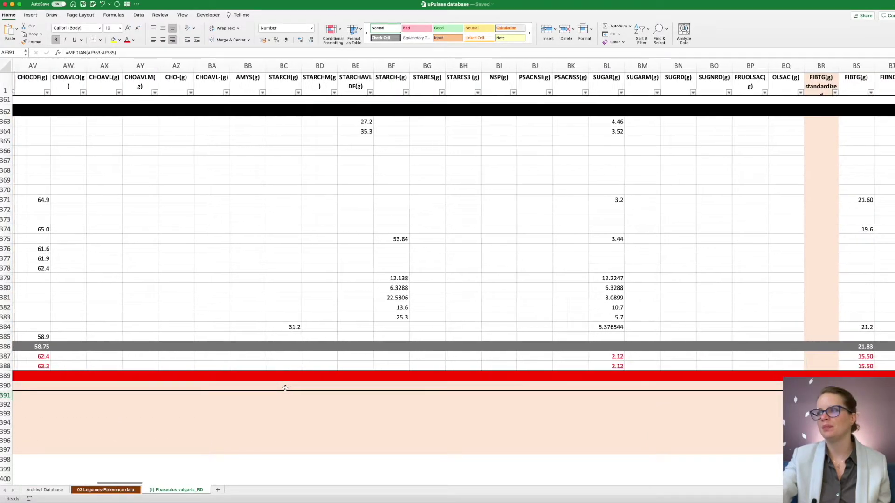
scroll(284, 388, "right", 12)
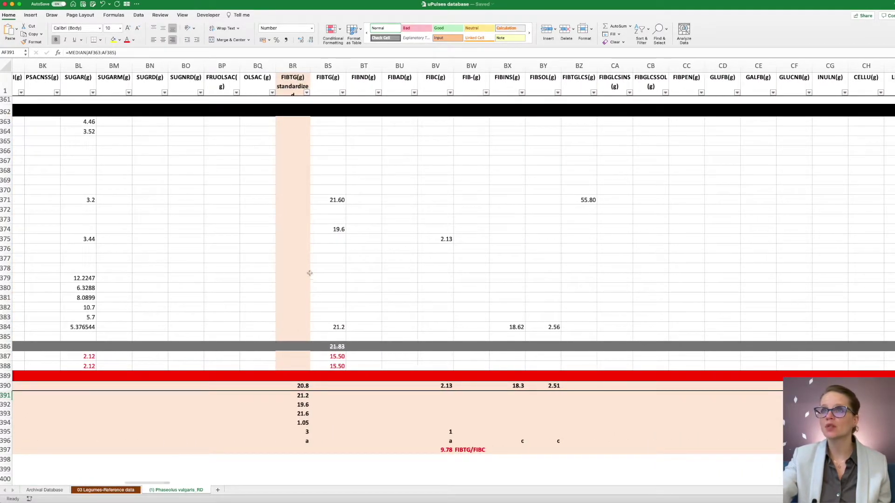
left_click(306, 65)
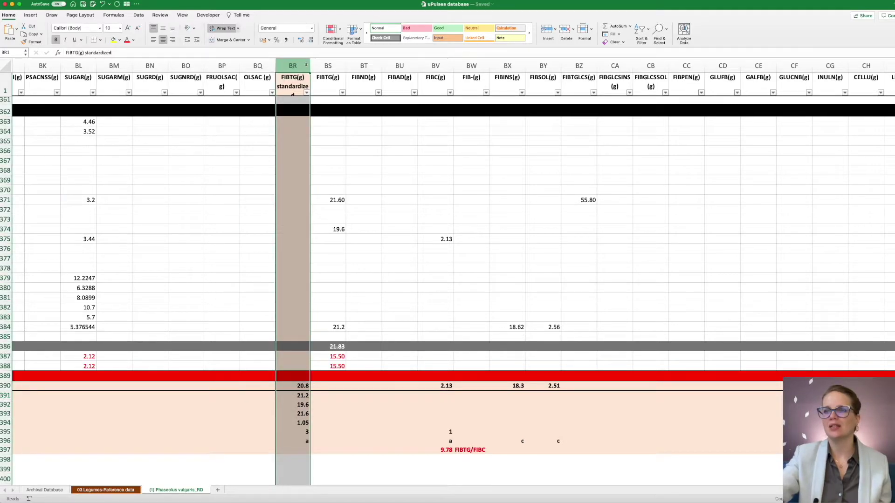
scroll(400, 165, "right", 20)
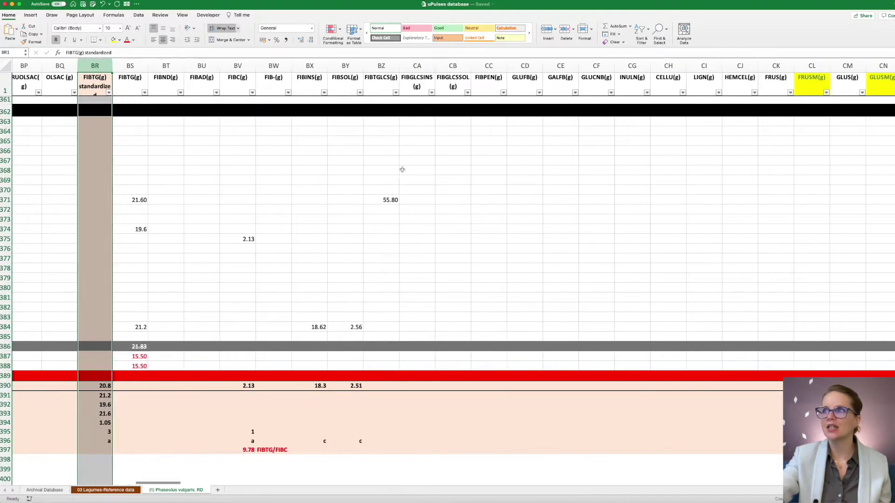
Examine the black turtle bean's mineral columns, selecting the ASH(g) and CA(mg) columns and the CU(mg) and FE(mg) columns.
scroll(400, 165, "right", 8)
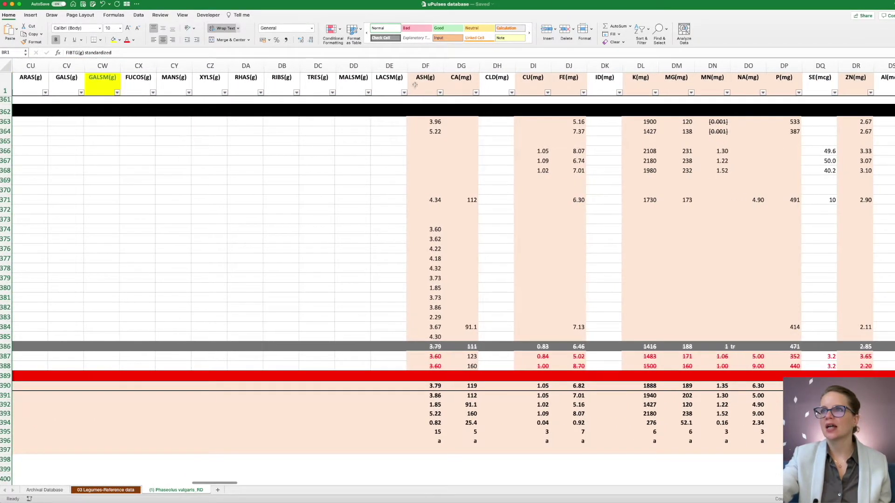
left_click(418, 60)
left_click_drag(419, 60, 462, 66)
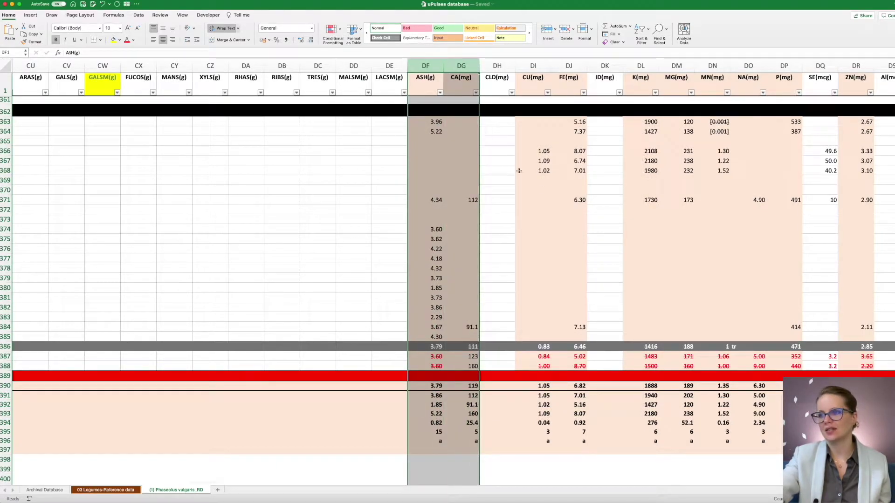
left_click_drag(533, 65, 568, 65)
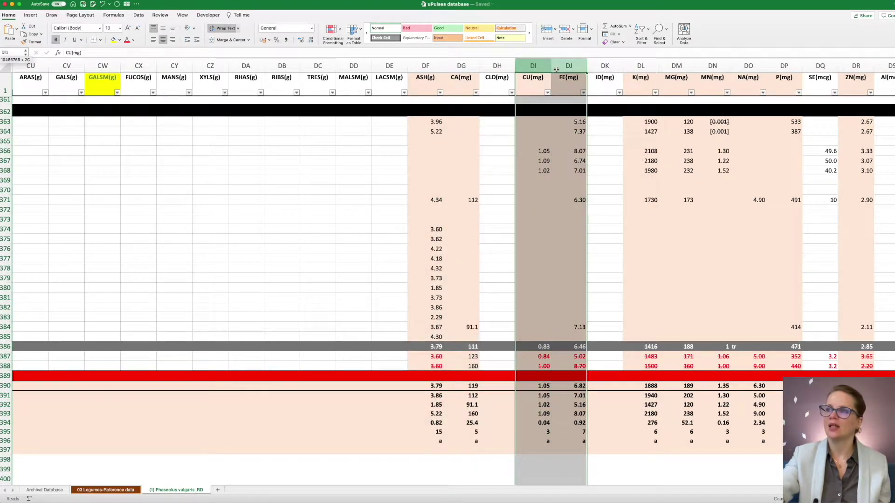
scroll(554, 115, "right", 3)
scroll(553, 116, "right", 8)
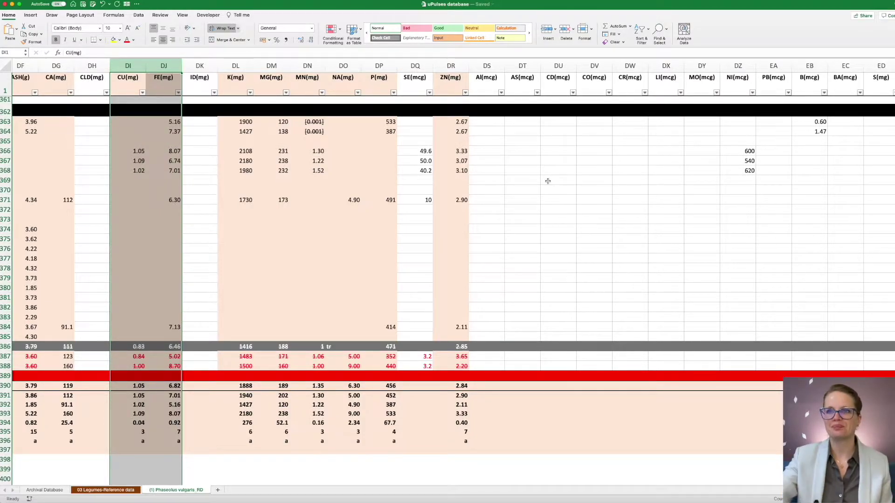
Return to the PHV002 food descriptions and select the mean values row 390, the Median to Comments rows, and the combined summary rows.
scroll(547, 180, "left", 20)
scroll(547, 180, "left", 20)
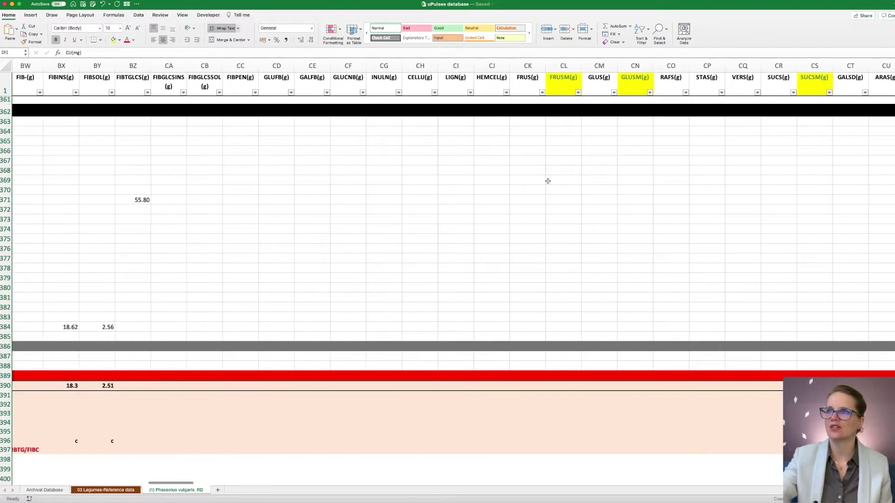
scroll(548, 180, "left", 20)
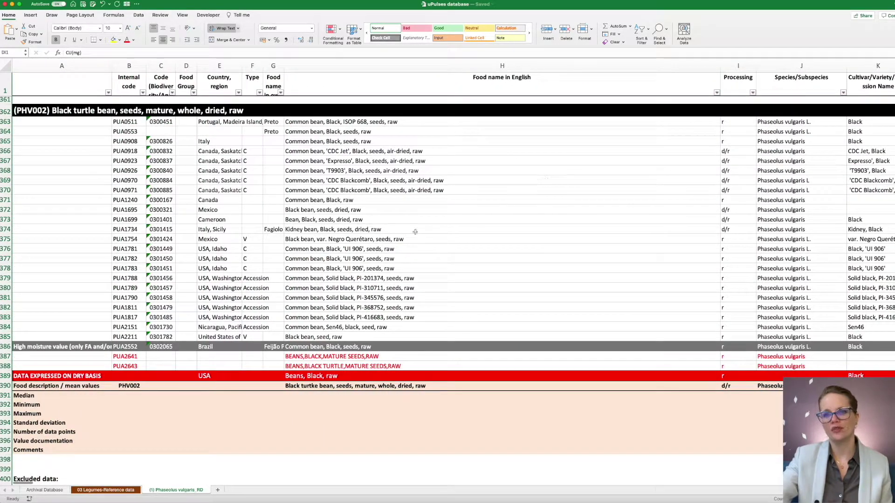
left_click(4, 385)
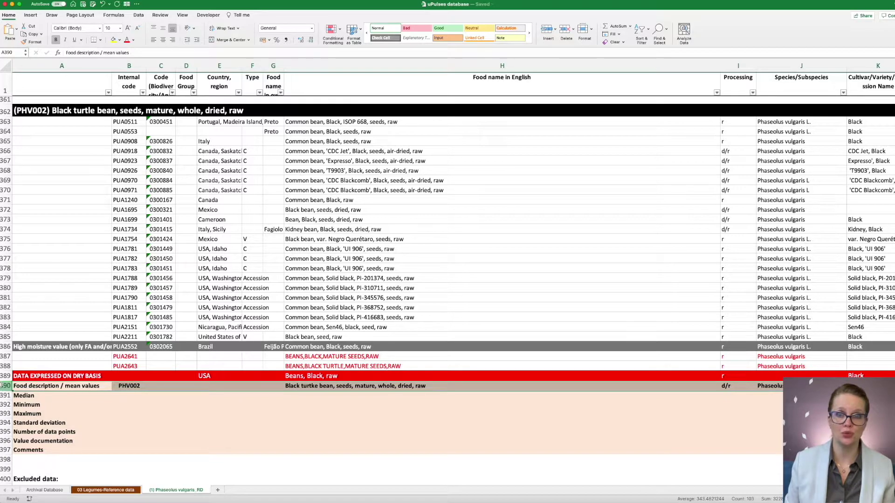
left_click_drag(5, 396, 15, 447)
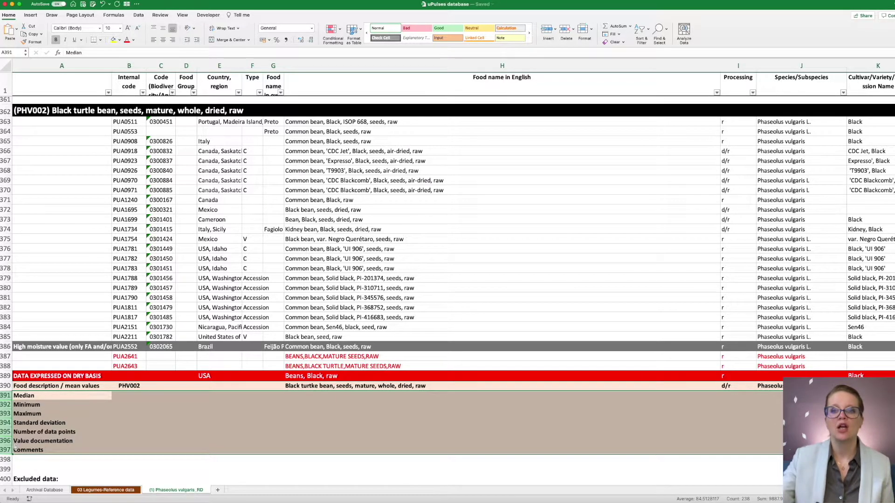
left_click_drag(5, 386, 10, 438)
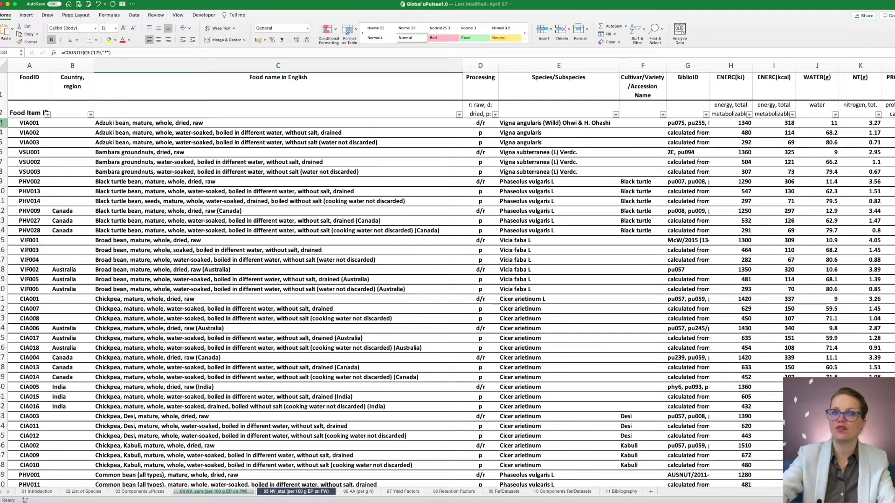
In the Global uPulses1.0 workbook's 04 NV_sum sheet, select the VIA001 adzuki bean row and review its nutrient columns through IP6.
left_click(3, 123)
scroll(273, 231, "right", 5)
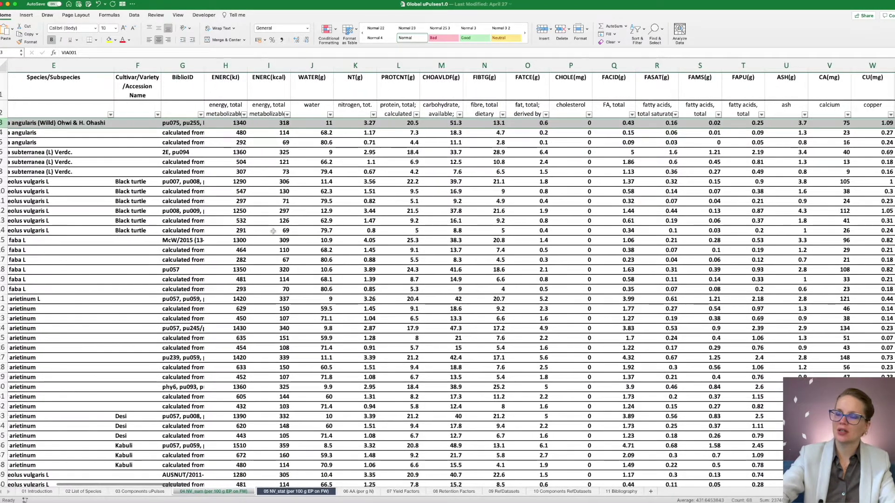
scroll(273, 231, "right", 10)
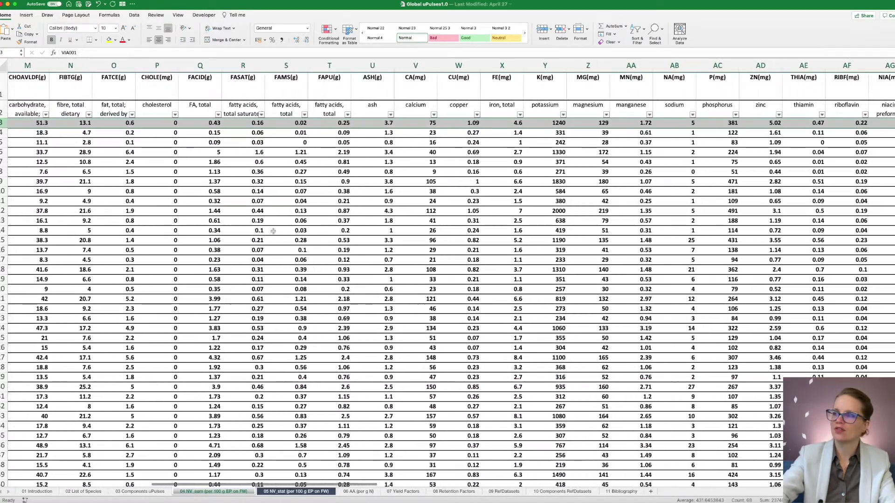
scroll(273, 231, "right", 12)
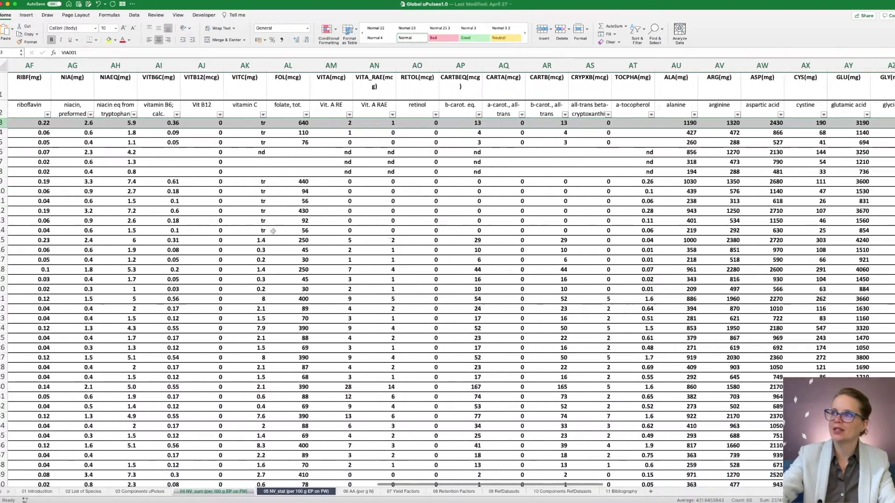
scroll(273, 232, "right", 12)
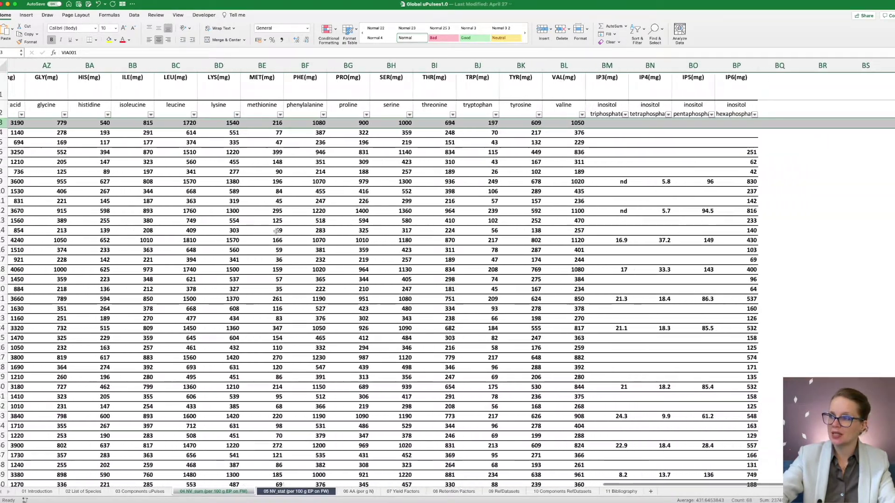
scroll(276, 232, "left", 20)
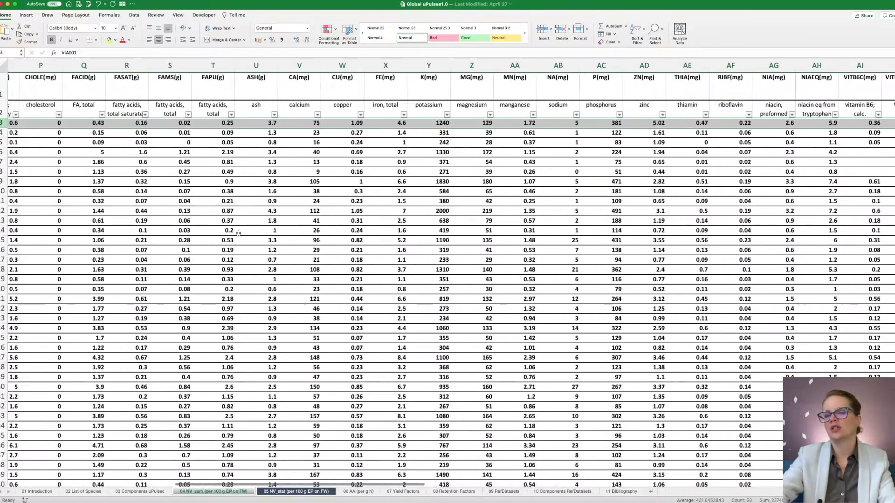
scroll(238, 234, "left", 10)
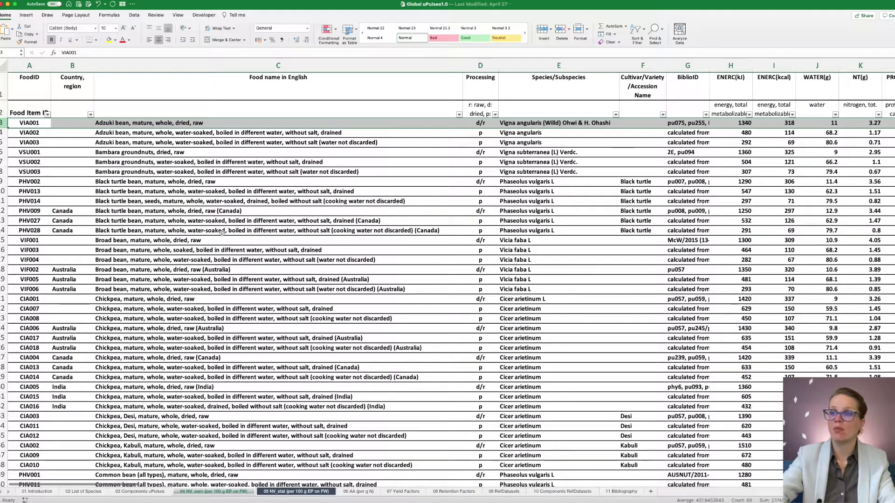
Open the 05 NV_stat sheet and select the VIA001 statistic labels from Median to Comments, reviewing the values beside them.
left_click(294, 495)
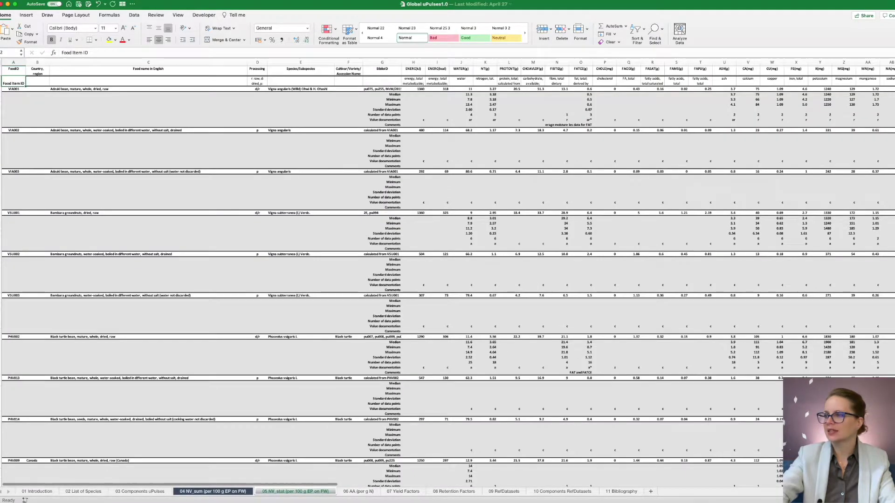
scroll(448, 275, "up", 5)
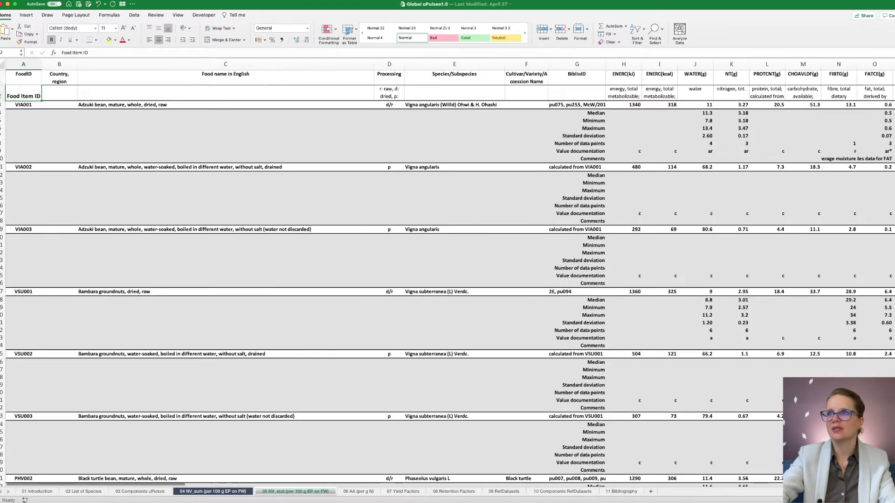
scroll(755, 127, "up", 1)
left_click_drag(755, 126, 759, 187)
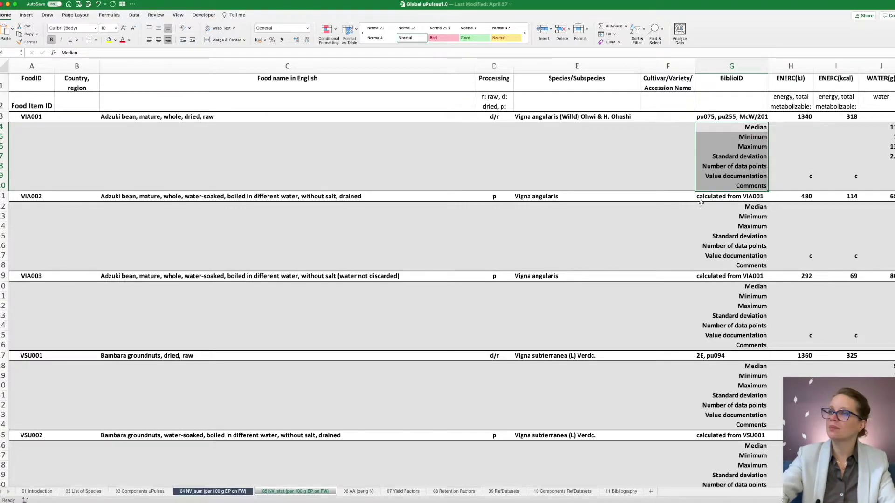
scroll(703, 205, "right", 10)
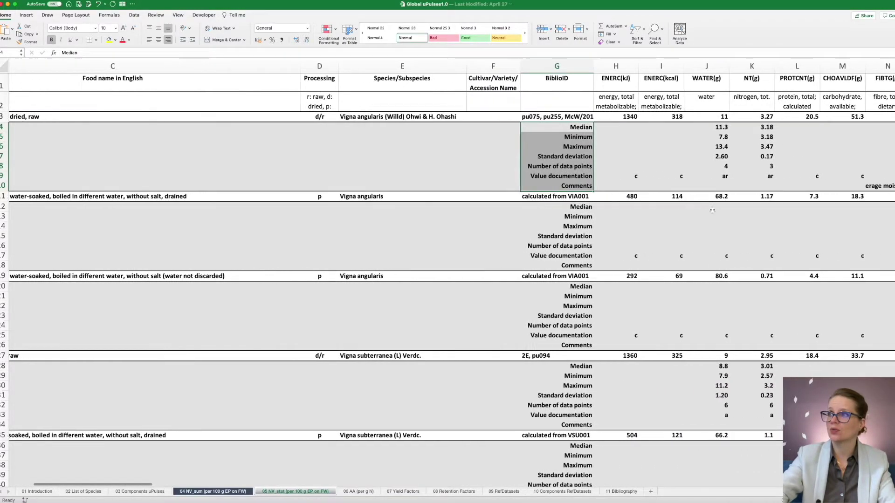
scroll(707, 208, "right", 3)
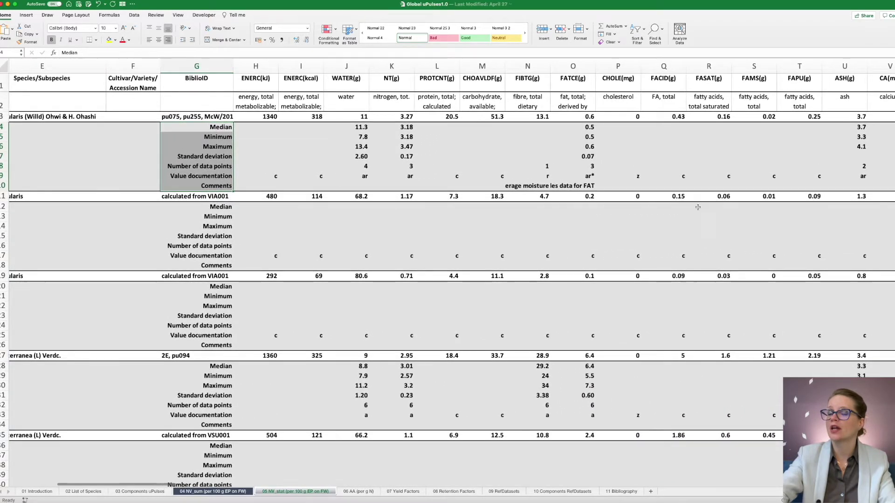
Inspect VIA001's FATCE(g) comment cell and review the statistics and comments across its mineral and vitamin columns.
left_click(699, 185)
scroll(652, 196, "right", 10)
scroll(601, 182, "right", 8)
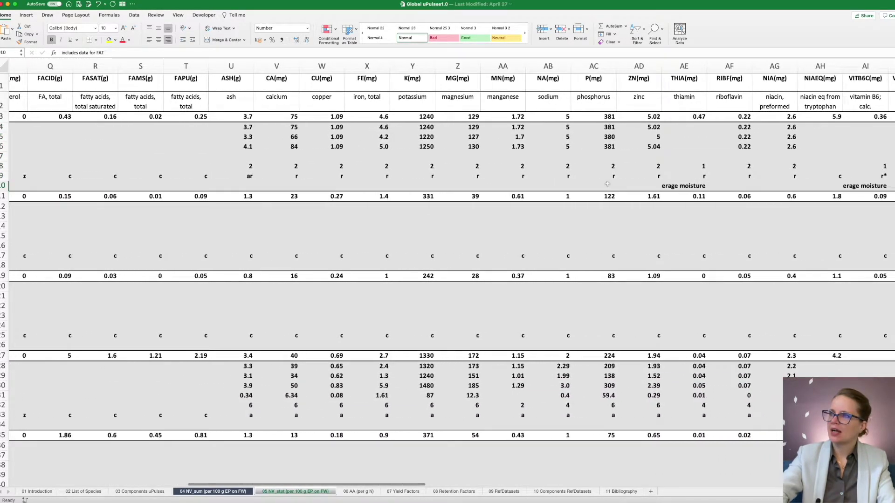
scroll(606, 184, "right", 5)
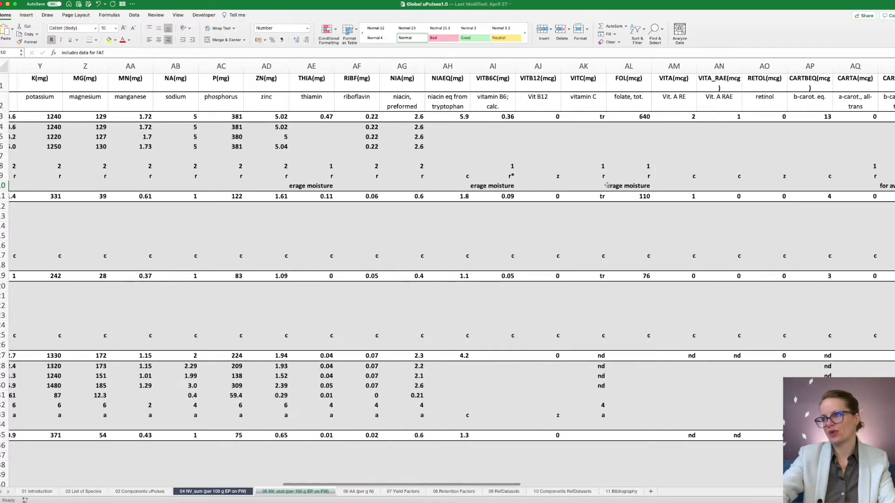
scroll(605, 185, "left", 18)
scroll(603, 186, "left", 4)
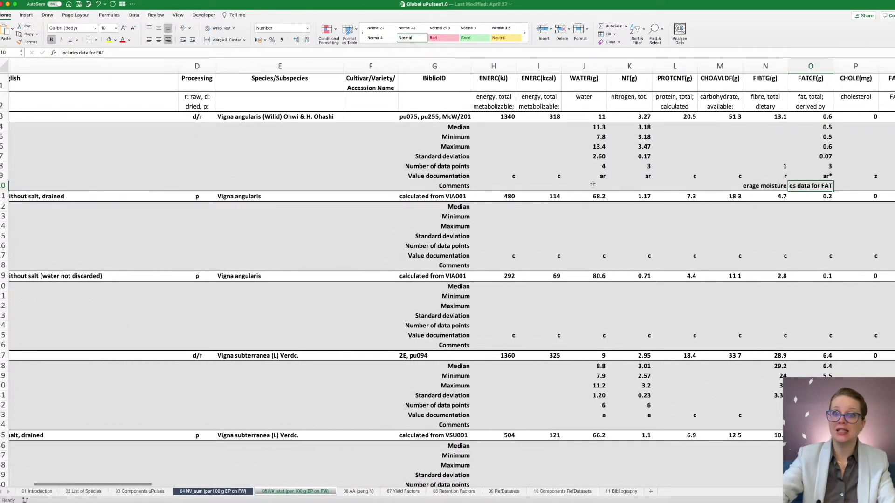
scroll(594, 185, "left", 5)
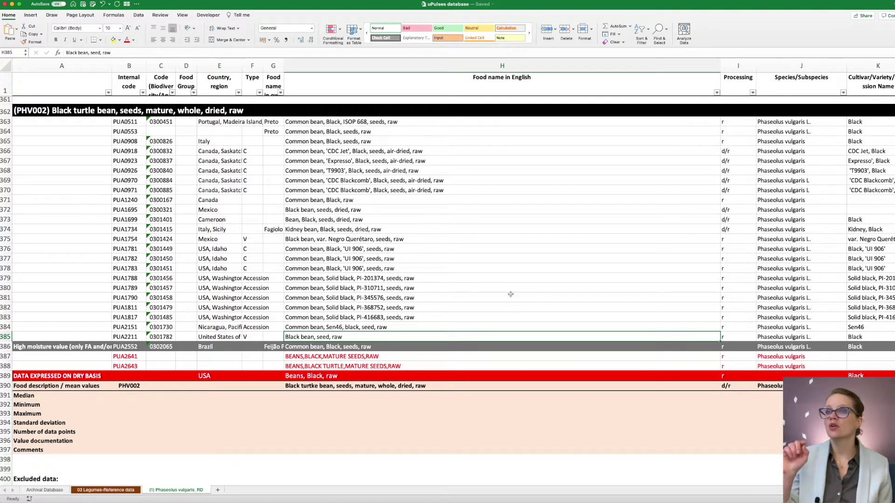
In the uPulses database workbook, follow the PUA1788 solid black bean record in row 379 across to its Biblioid.
scroll(545, 268, "right", 5)
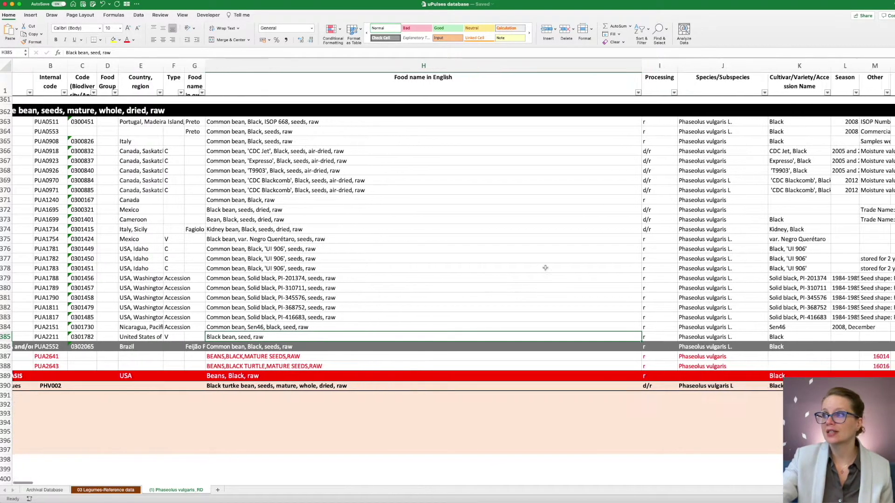
scroll(252, 258, "left", 5)
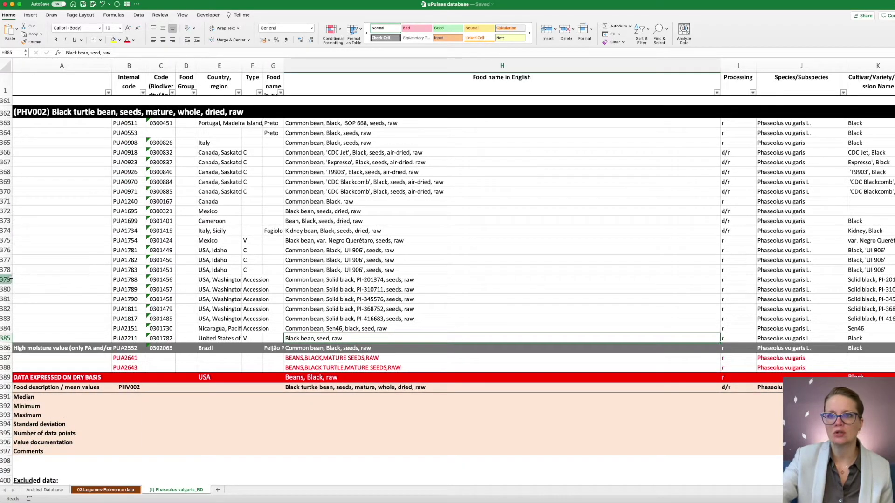
left_click(7, 279)
left_click(137, 280)
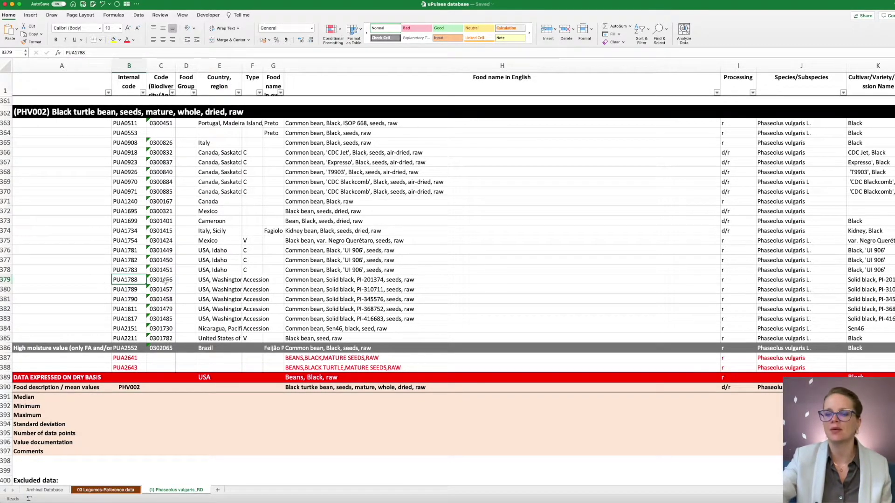
key("Right")
key("Right")
key("Right")
key("Right")
key("Right")
key("Right")
key("Right")
key("Right")
key("Right")
key("Right")
key("Right")
key("Right")
key("Right")
key("Right")
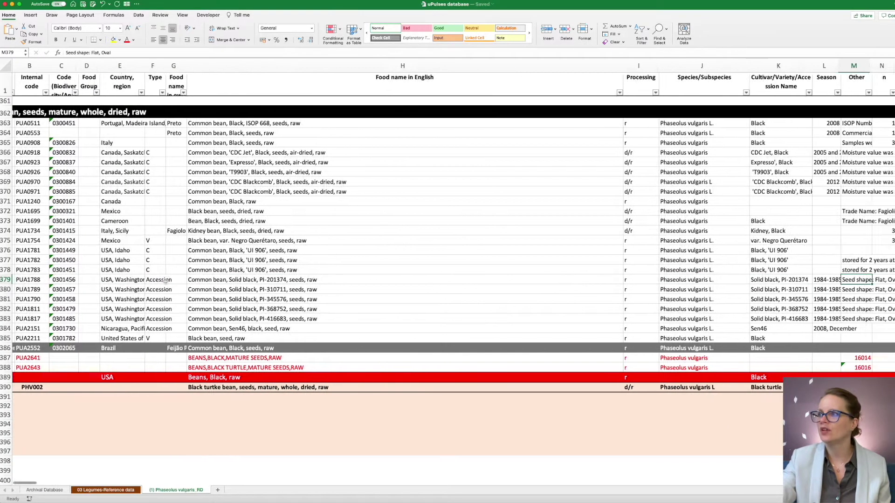
key("Right")
key("Right")
key("Right")
key("Right")
key("Left")
key("Left")
key("Left")
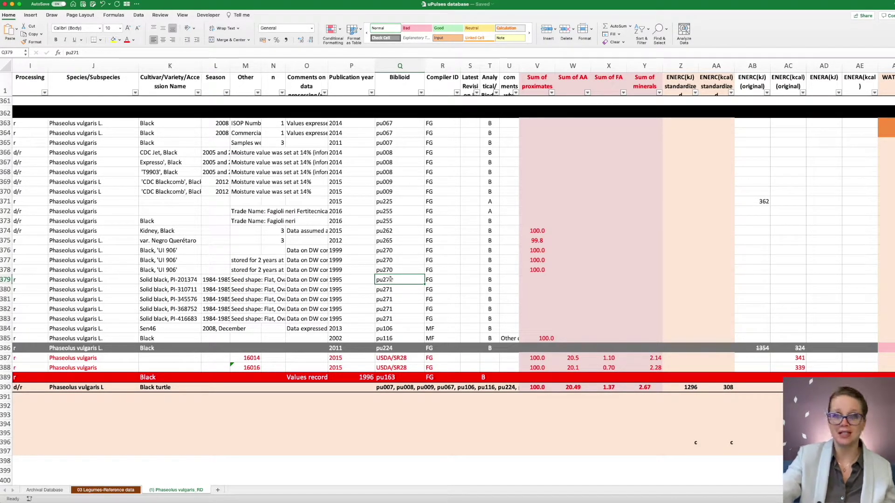
Go back along row 379 from the Biblioid to the record's internal code cell.
key("Left")
key("Left")
key("Left")
key("Left")
key("Left")
key("Left")
key("Left")
key("Left")
key("Left")
key("Left")
key("Left")
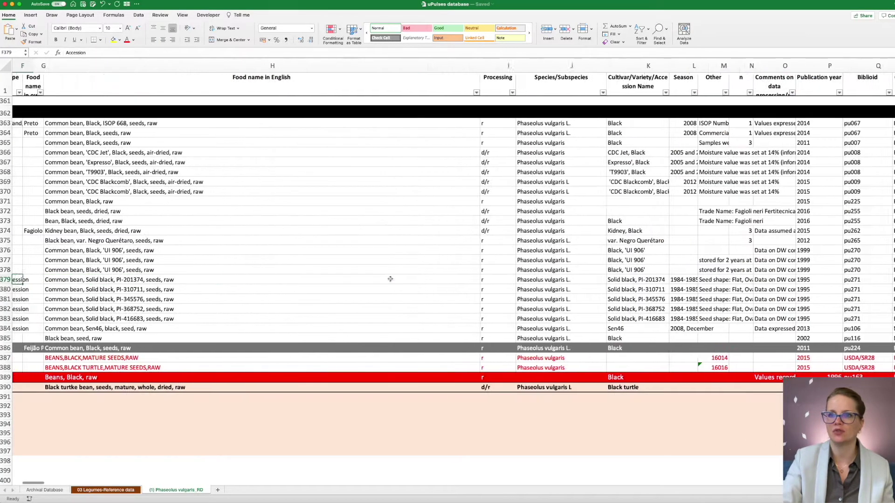
key("Left")
key("Left")
key("Left")
key("Left")
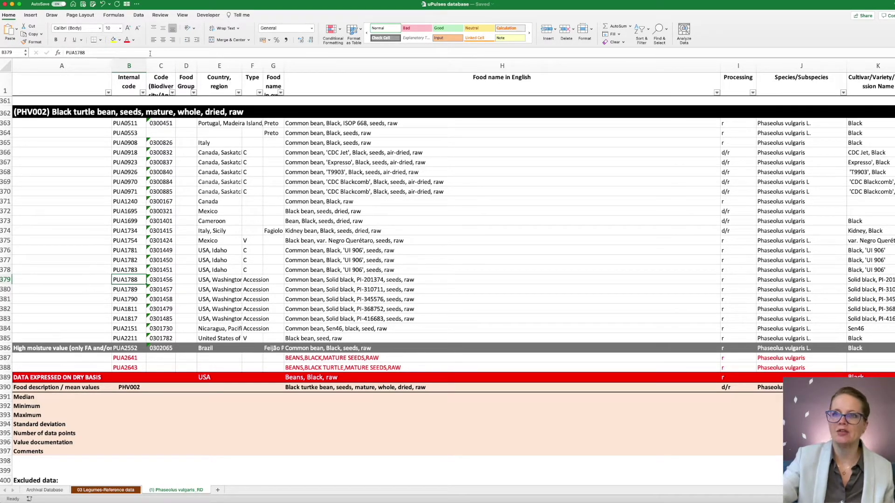
Copy the internal code PUA1788 and search for it in the Internal code column of the Archival Database sheet.
left_click_drag(88, 54, 13, 58)
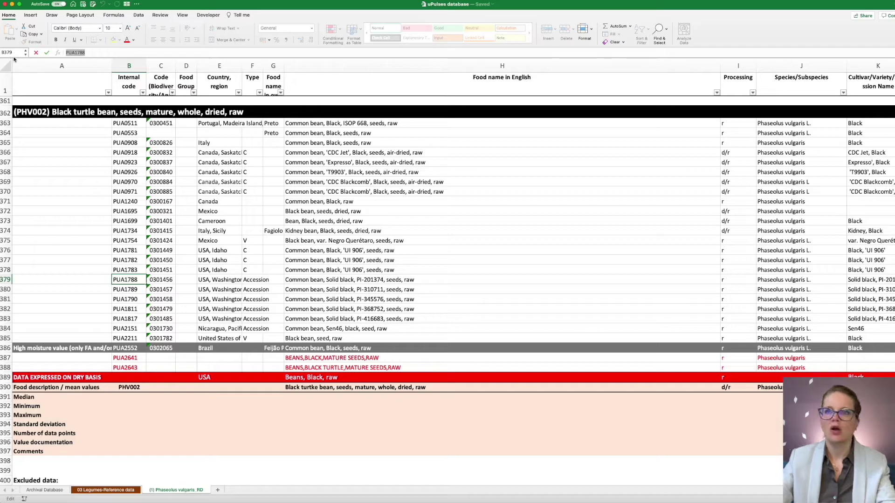
key("Return")
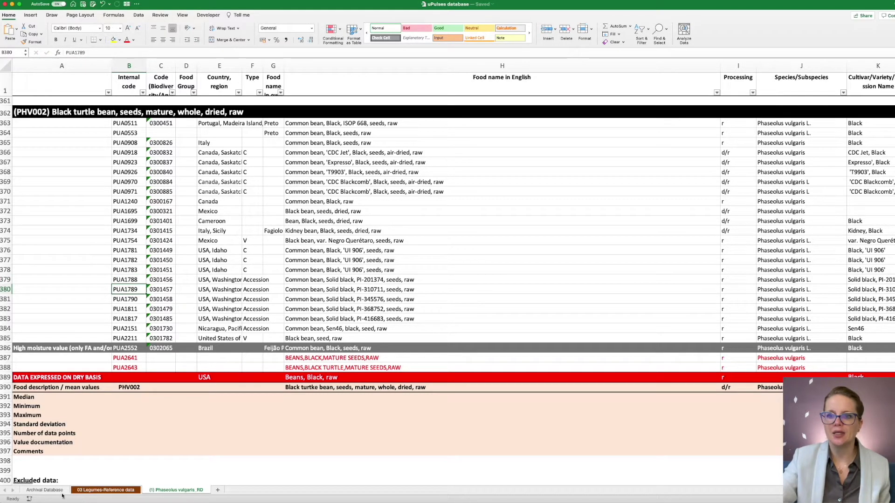
left_click(47, 490)
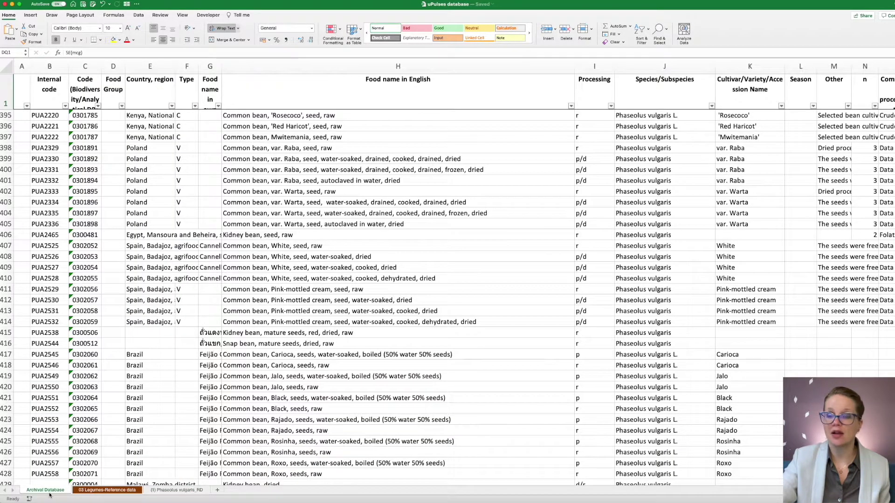
left_click(49, 66)
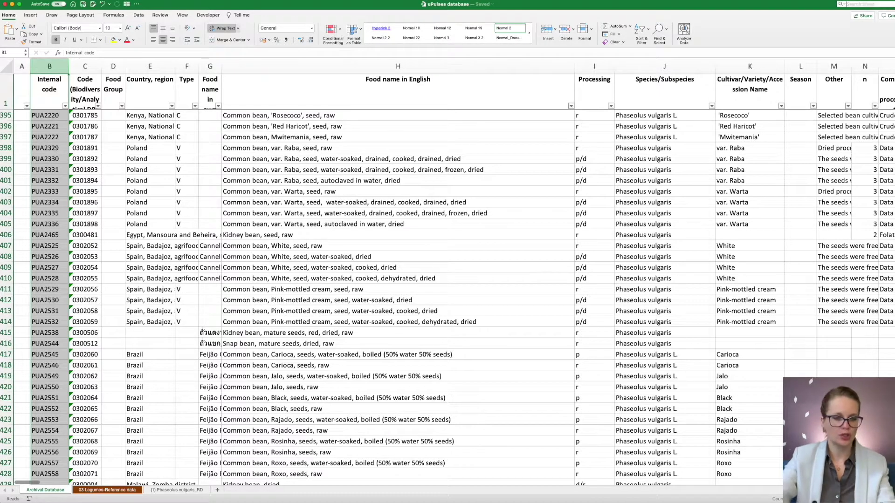
type("PUA1788")
key("Return")
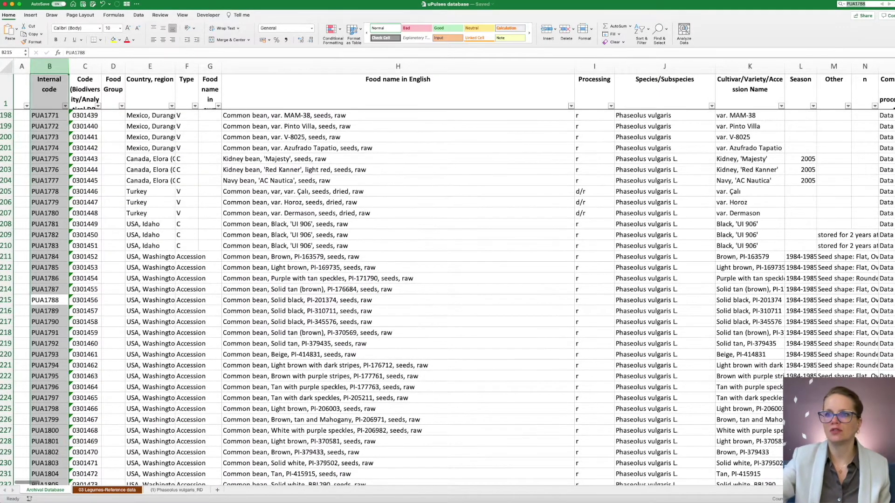
Follow the PUA1788 record in row 215 across to its Biblioid and copy the reference code pu271.
left_click(3, 304)
left_click(315, 300)
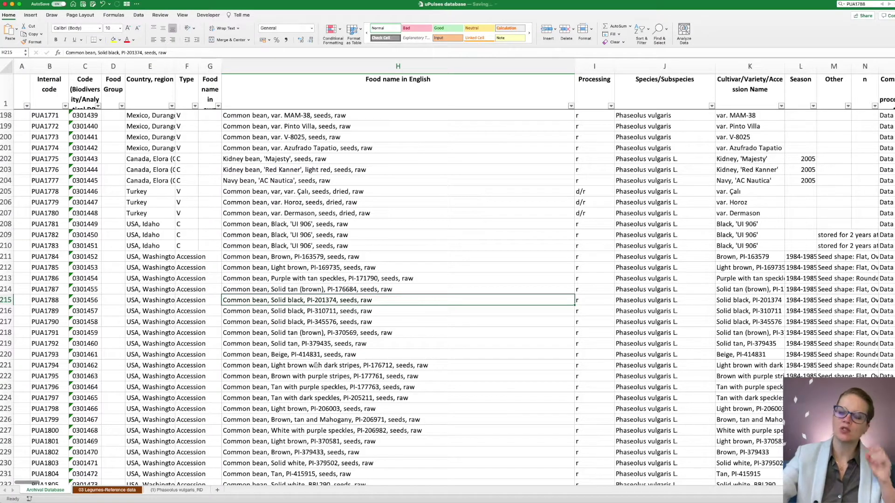
key("Right")
key("Right")
key("Right")
key("Right")
key("Right")
key("Right")
key("Right")
key("Right")
key("Right")
key("Right")
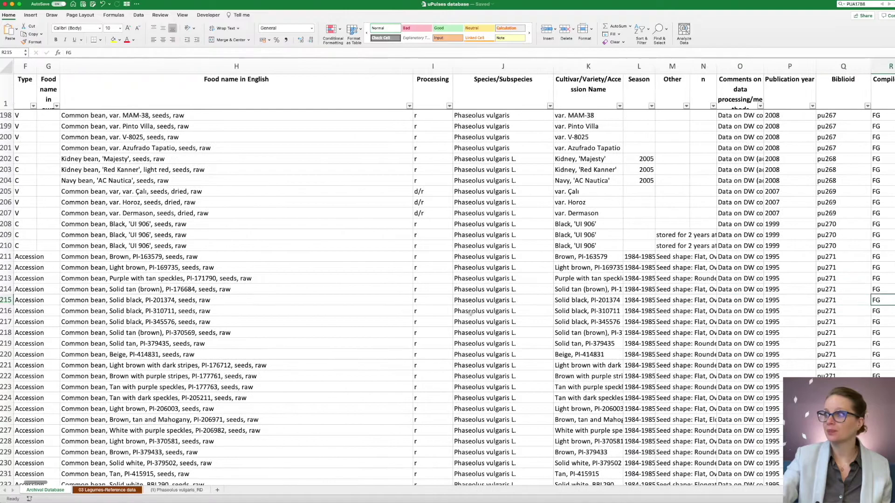
key("Left")
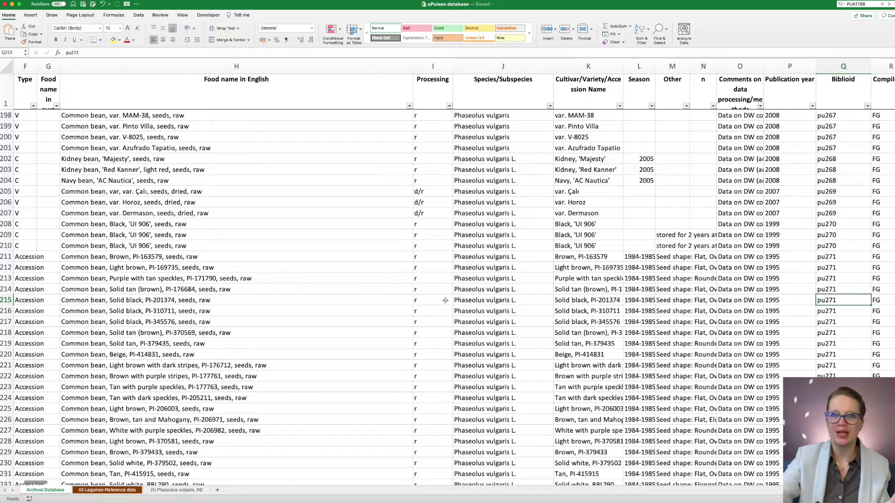
double_click(72, 52)
key("Return")
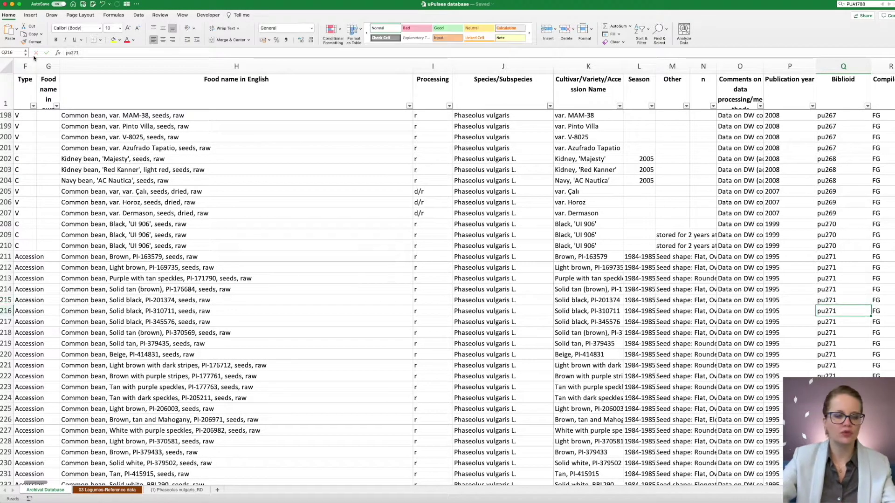
Switch to the Pulses - scopus outputs workbook and search the Comments column for pu271.
key("ctrl+Up")
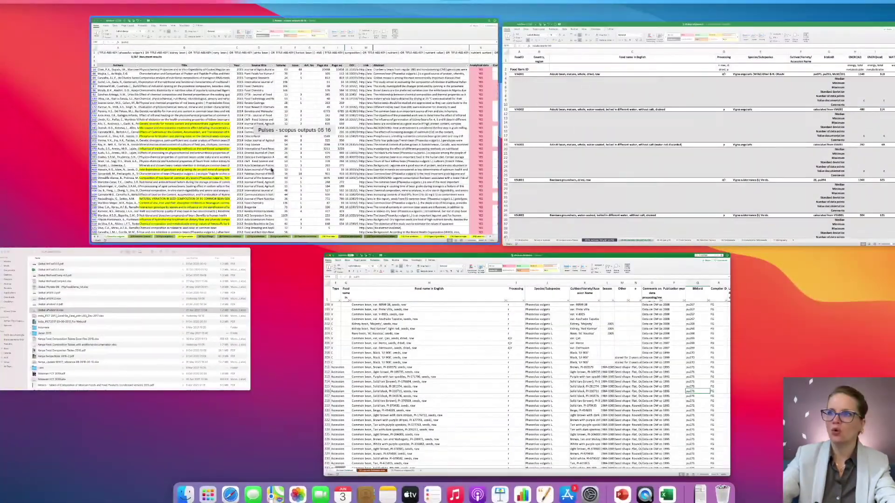
left_click(431, 129)
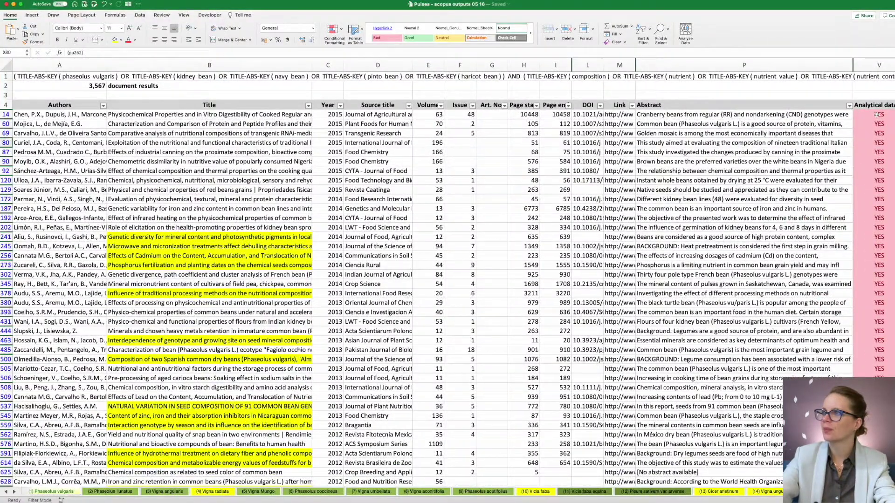
scroll(822, 154, "right", 5)
left_click(665, 69)
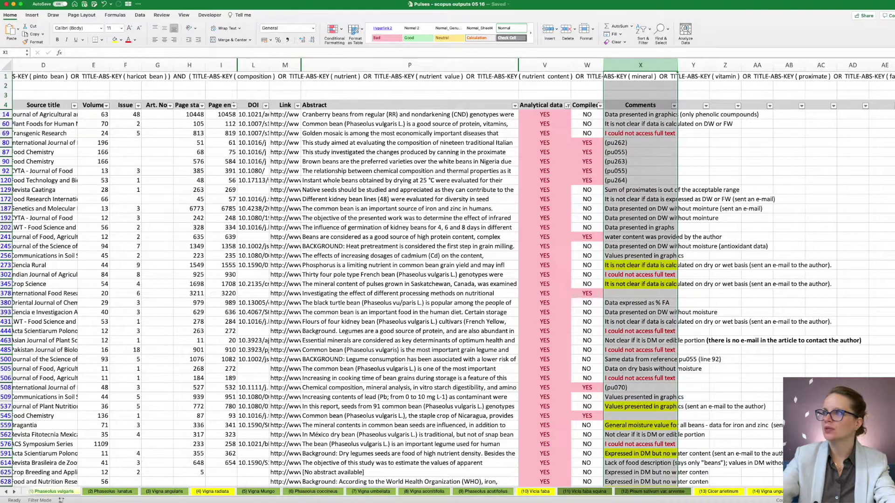
type("pu271")
key("Return")
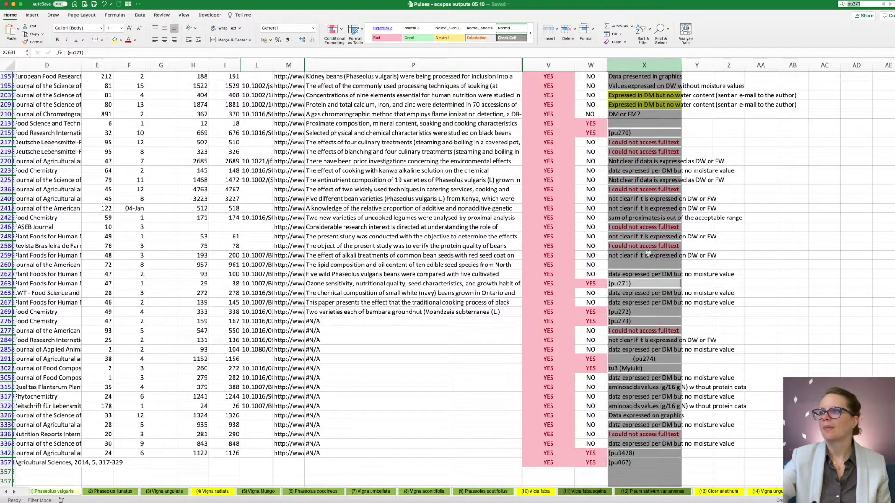
Follow the pu271 entry in row 2631 back from its comment to the article's title.
left_click(624, 284)
key("Left")
key("Left")
key("Left")
key("Left")
key("Left")
key("Left")
key("Left")
key("Left")
key("Left")
key("Left")
key("Left")
key("Left")
key("Left")
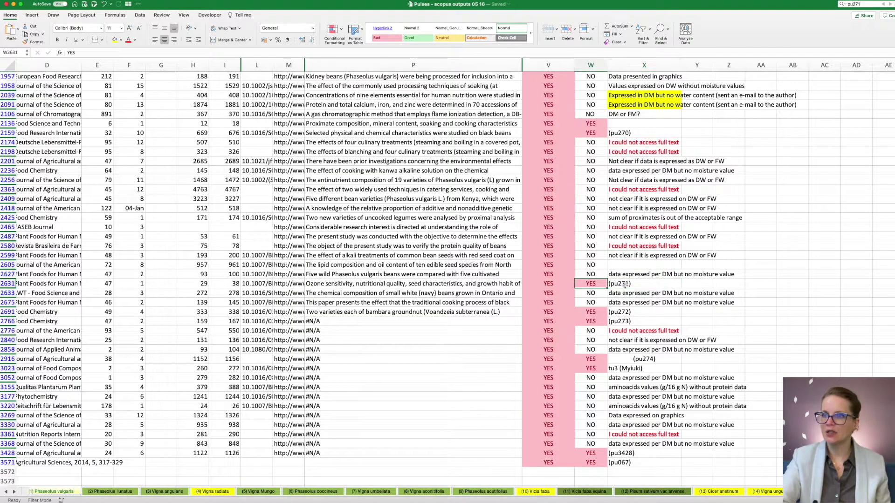
key("Left")
key("Right")
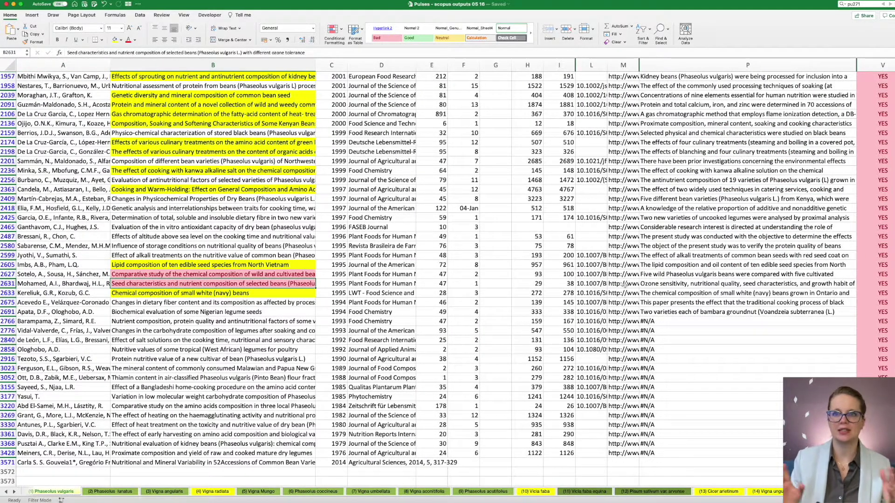
Check the publication year, title and authors of the article in row 2631.
key("Right")
key("Right")
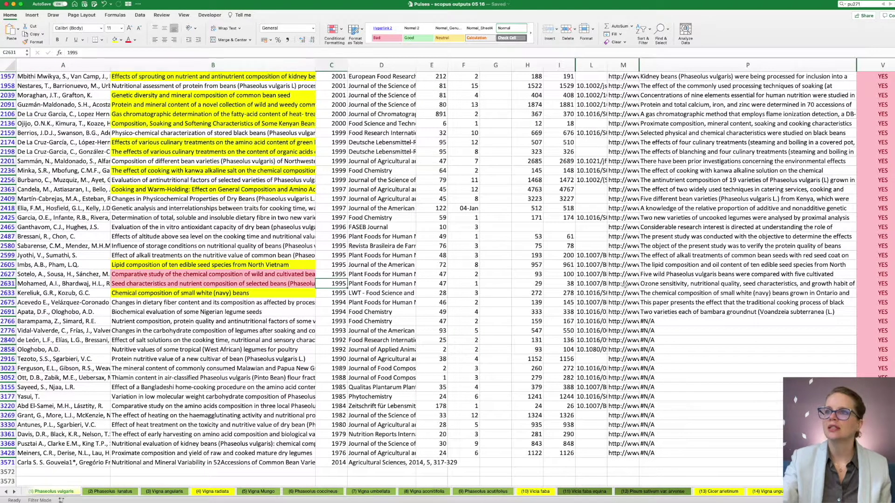
key("Left")
key("Right")
key("Left")
key("Left")
key("Left")
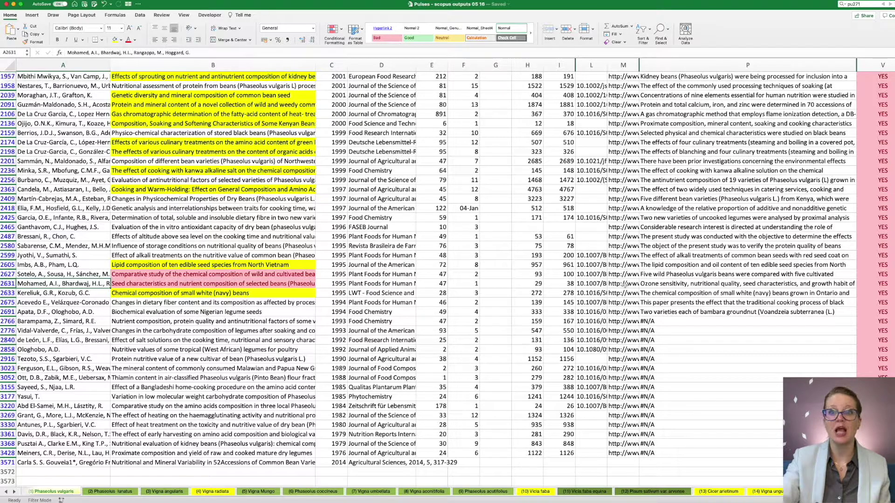
Go back across row 2631 to its Comments cell and select the (pu271) reference code.
key("Right")
key("Right")
key("Right")
key("Right")
key("Right")
key("Right")
key("Right")
key("Right")
key("Right")
key("Right")
key("Right")
key("Right")
key("Right")
key("Right")
type("(pu271)")
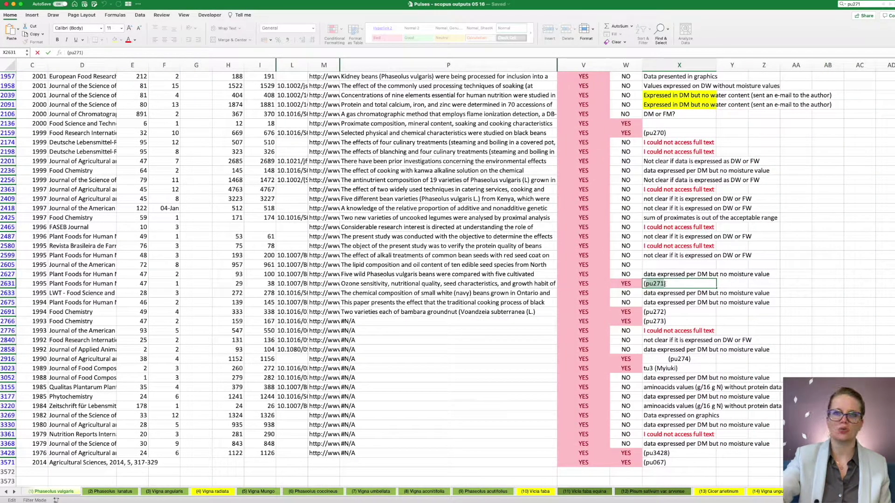
key("Return")
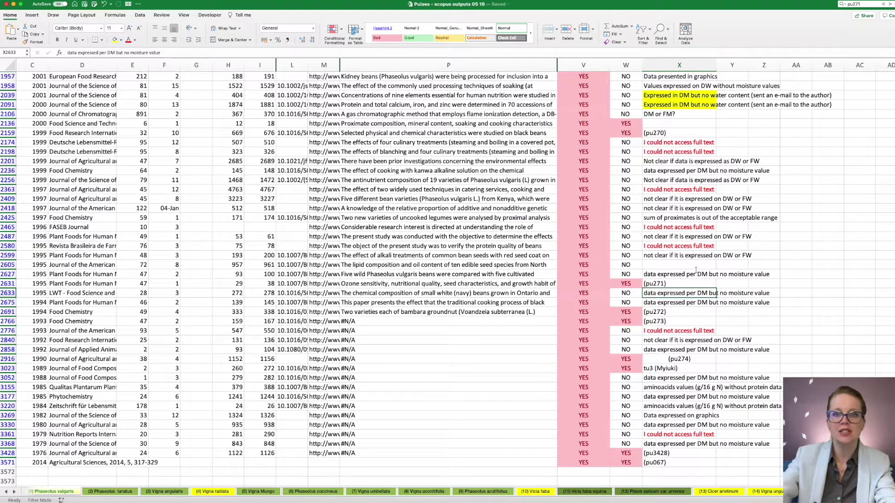
Switch to the Finder window and search this Mac for pu271.
key("ctrl+Up")
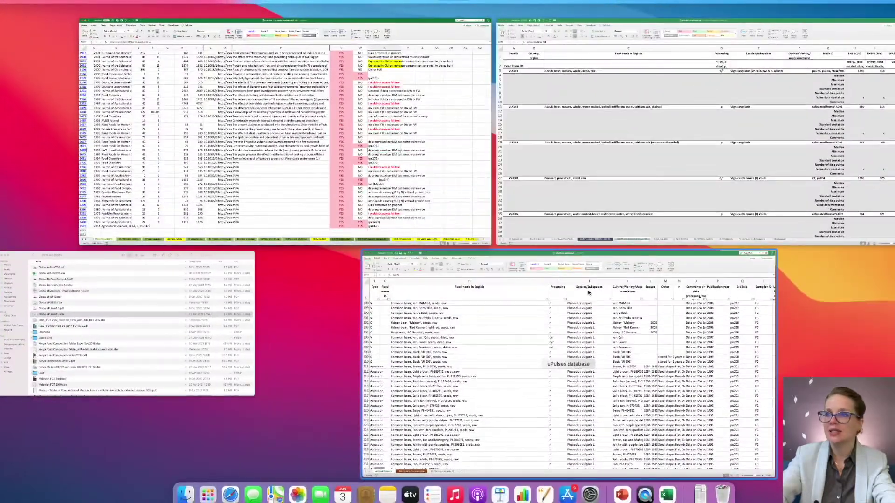
left_click(190, 356)
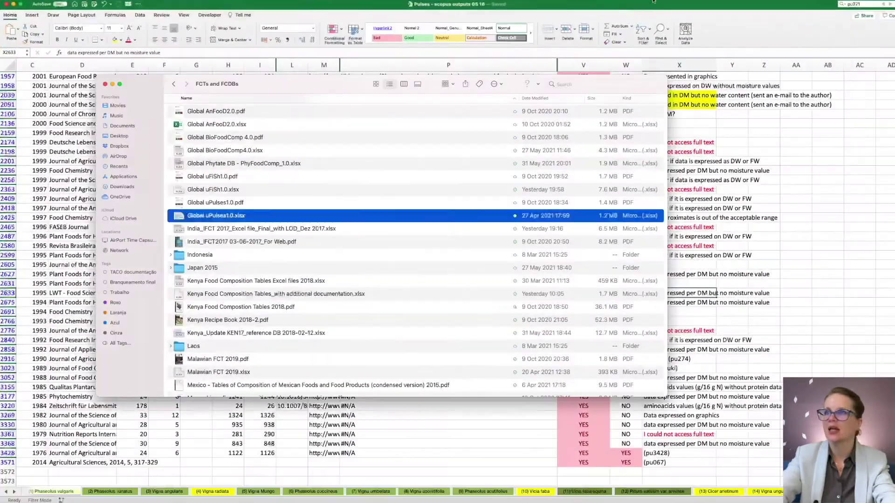
left_click(575, 84)
type("pu271")
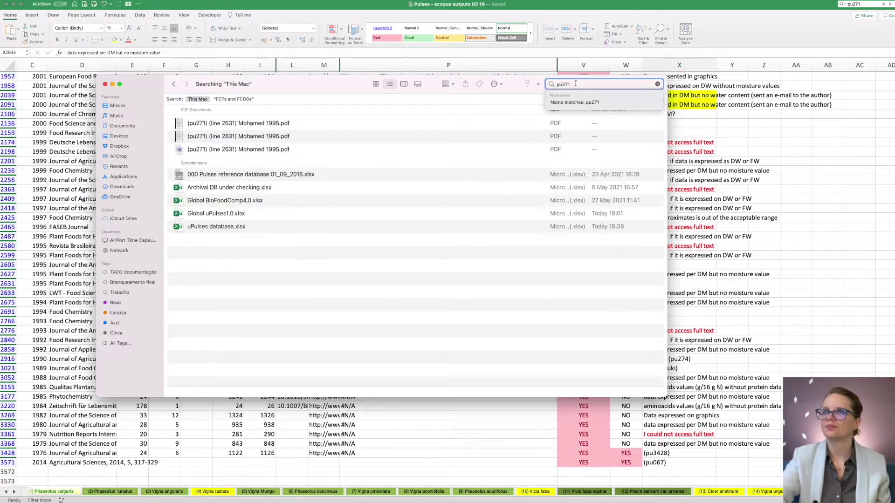
key("Return")
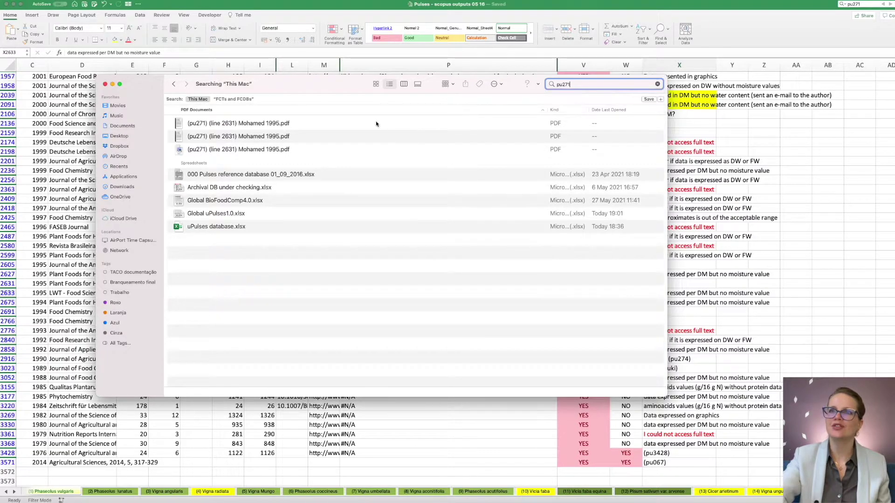
Open the first pu271 PDF from the search results and view the article's first page from its beginning.
left_click(298, 128)
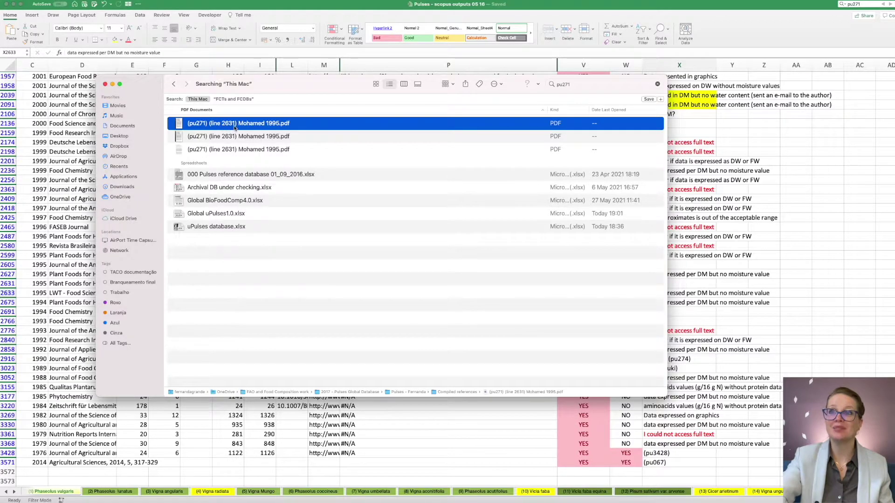
double_click(273, 123)
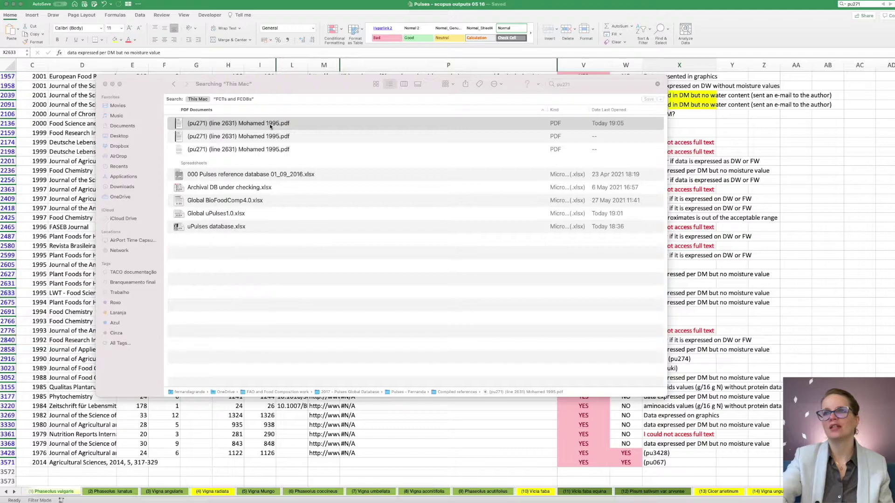
double_click(219, 131)
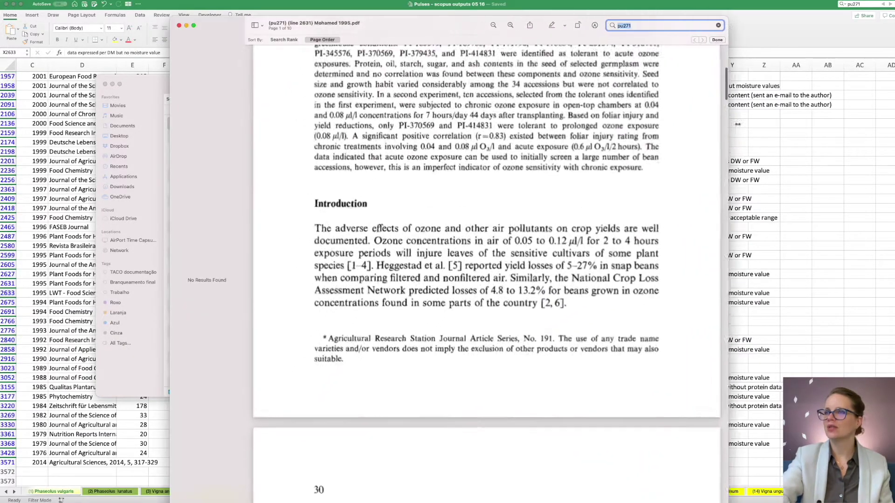
scroll(585, 118, "up", 10)
scroll(585, 118, "up", 3)
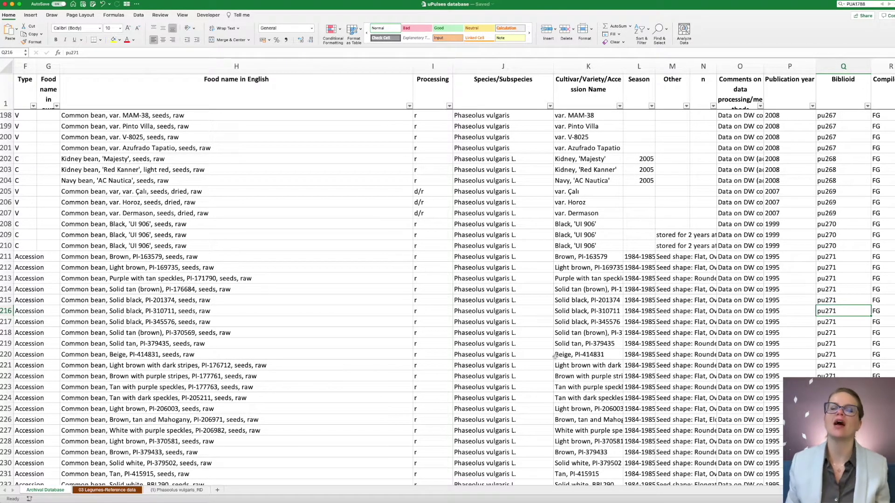
Back in the uPulses database workbook, view the 03 Legumes-Reference data sheet and return to the (1) Phaseolus vulgaris_RD sheet.
left_click(106, 490)
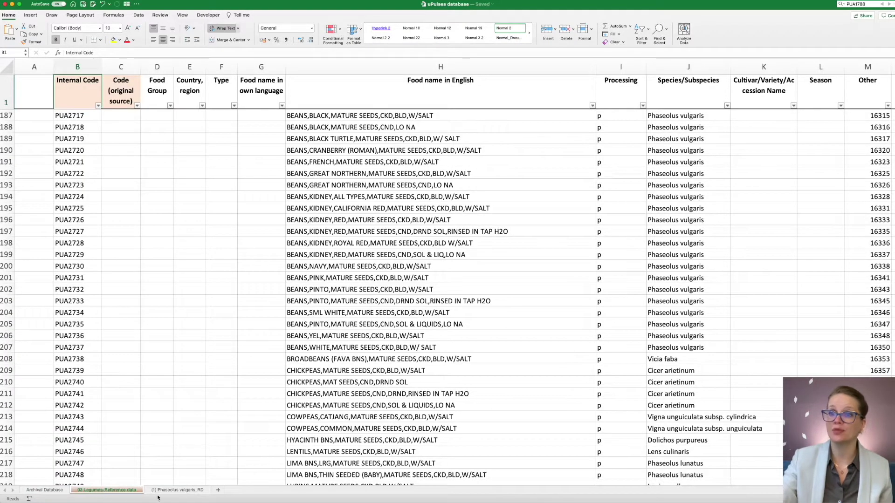
left_click(179, 491)
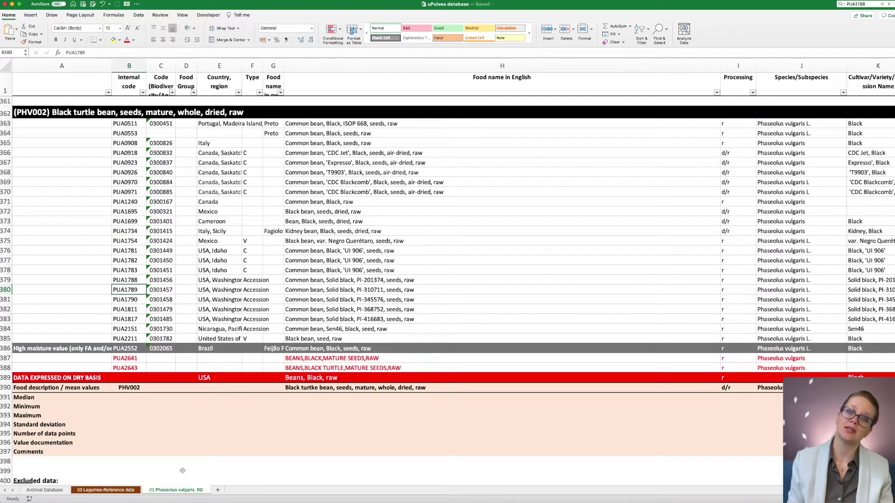